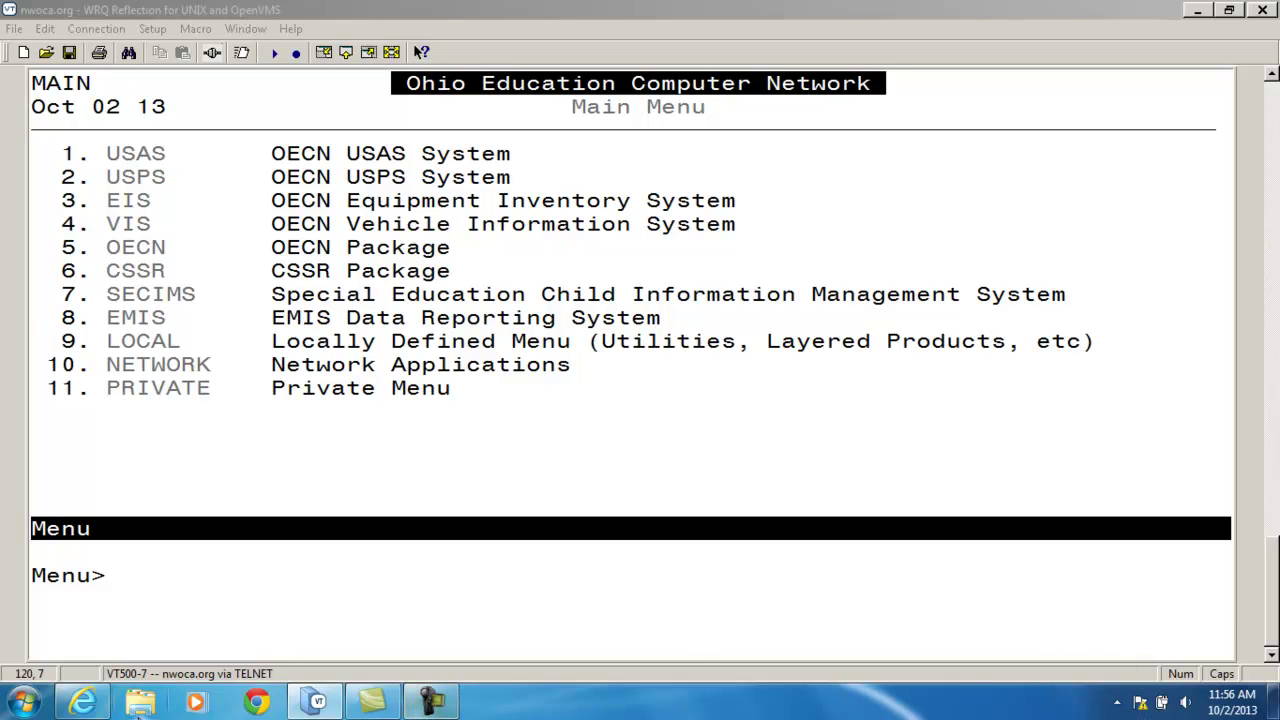
Step: Switch to USAS Web and examine the Class of 2013 Transfer-Out budget account and the Class of 2014 Transfer-In revenue account details
{"action": "left_click", "coordinate": [76, 706]}
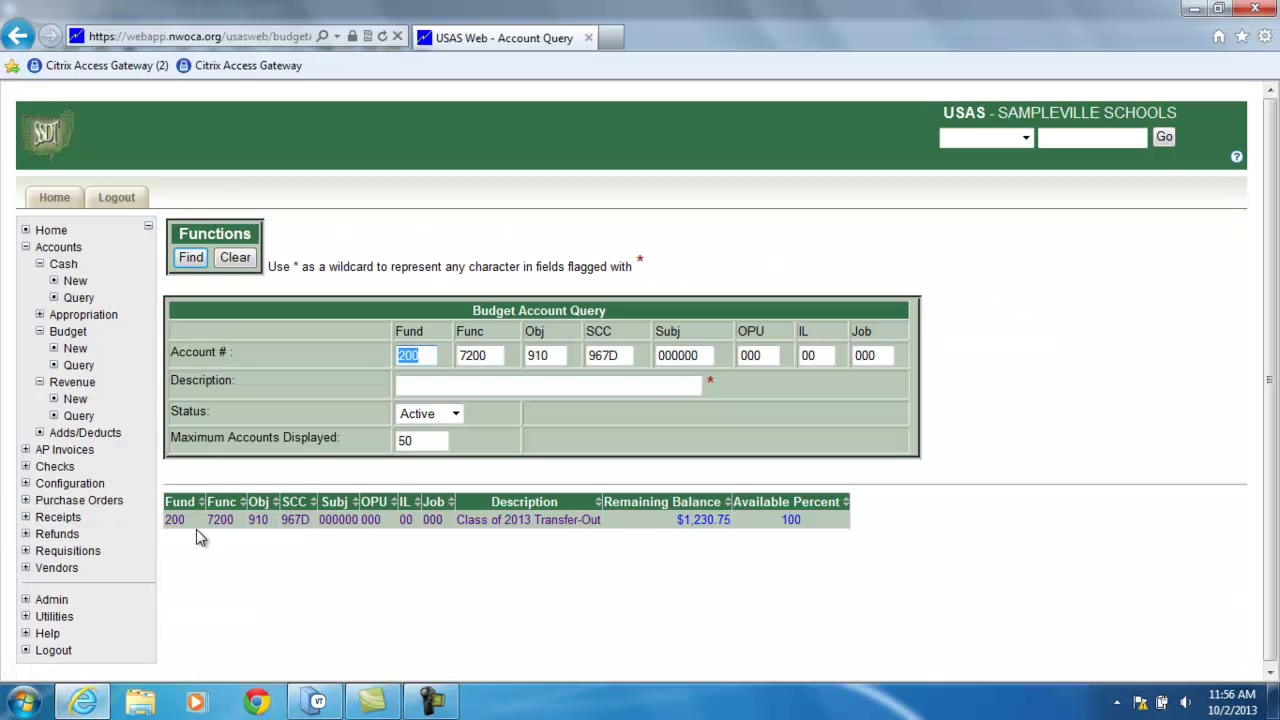
{"action": "left_click", "coordinate": [181, 521]}
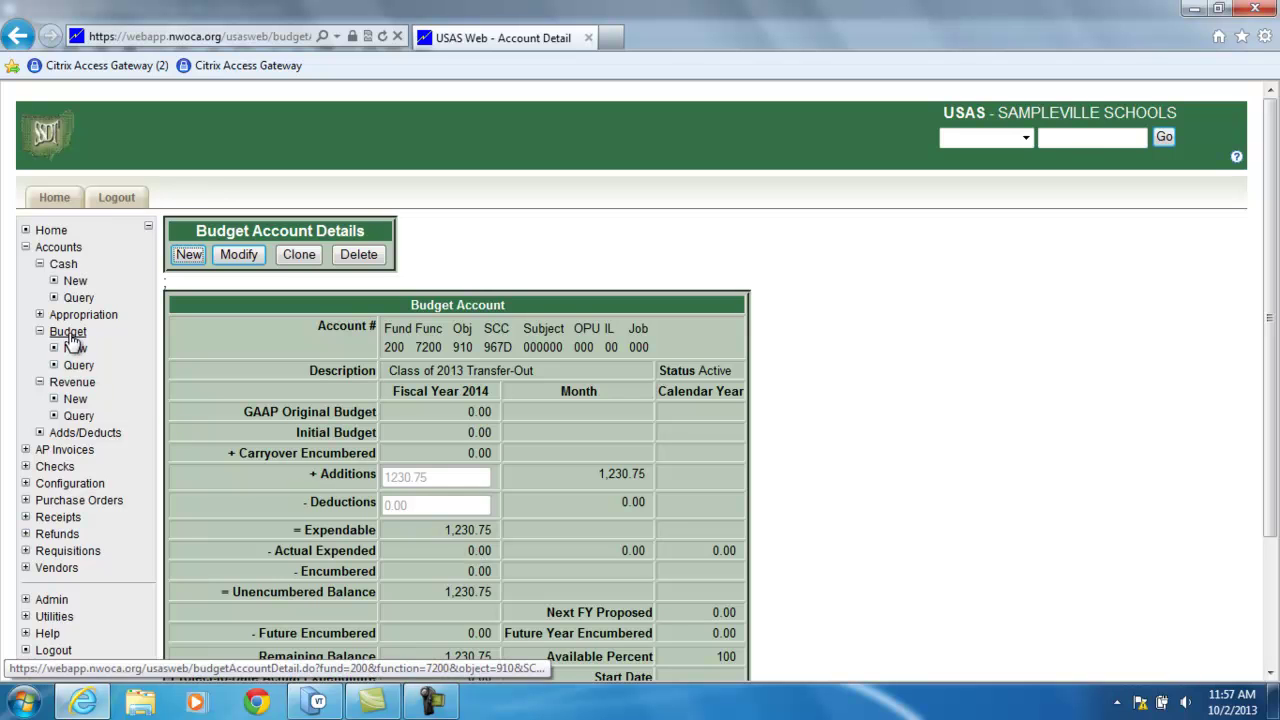
{"action": "left_click", "coordinate": [78, 415]}
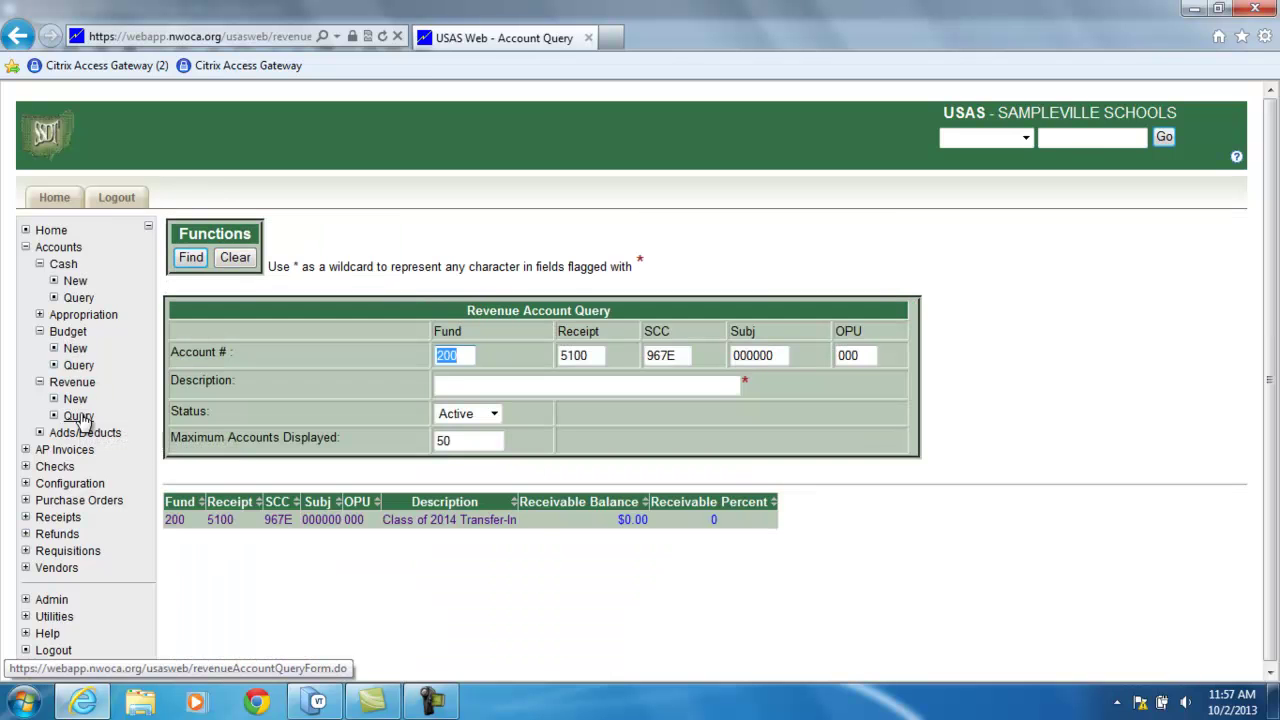
{"action": "left_click", "coordinate": [176, 520]}
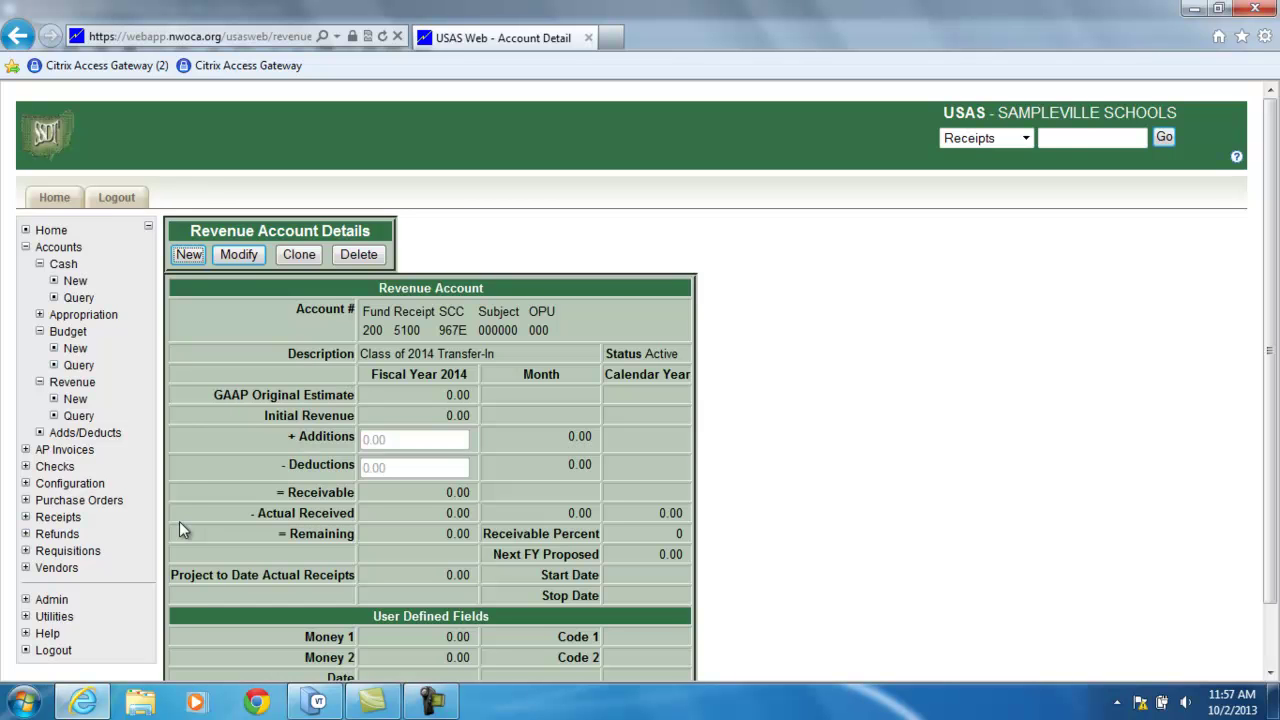
Step: Switch to the Reflection terminal session, run ACTMOD and choose the fund to fund transfer option
{"action": "left_click", "coordinate": [313, 702]}
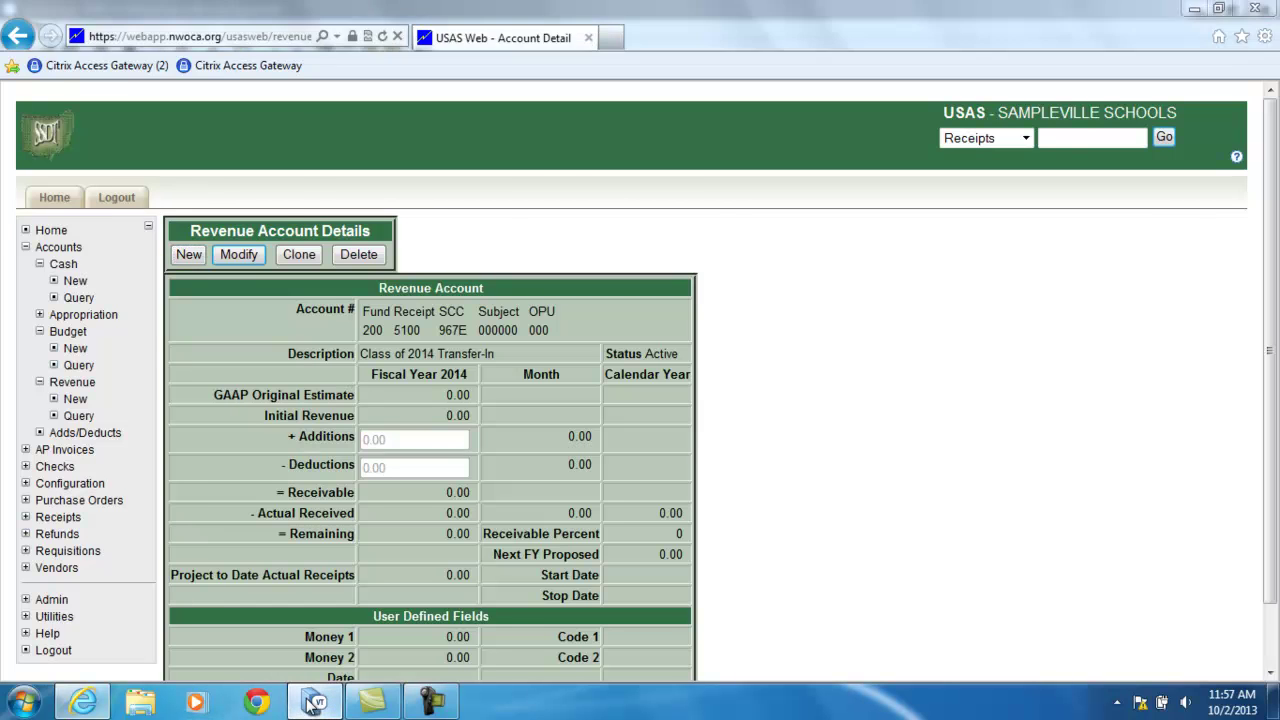
{"action": "type", "text": "ACTMOD"}
{"action": "key", "text": "Return"}
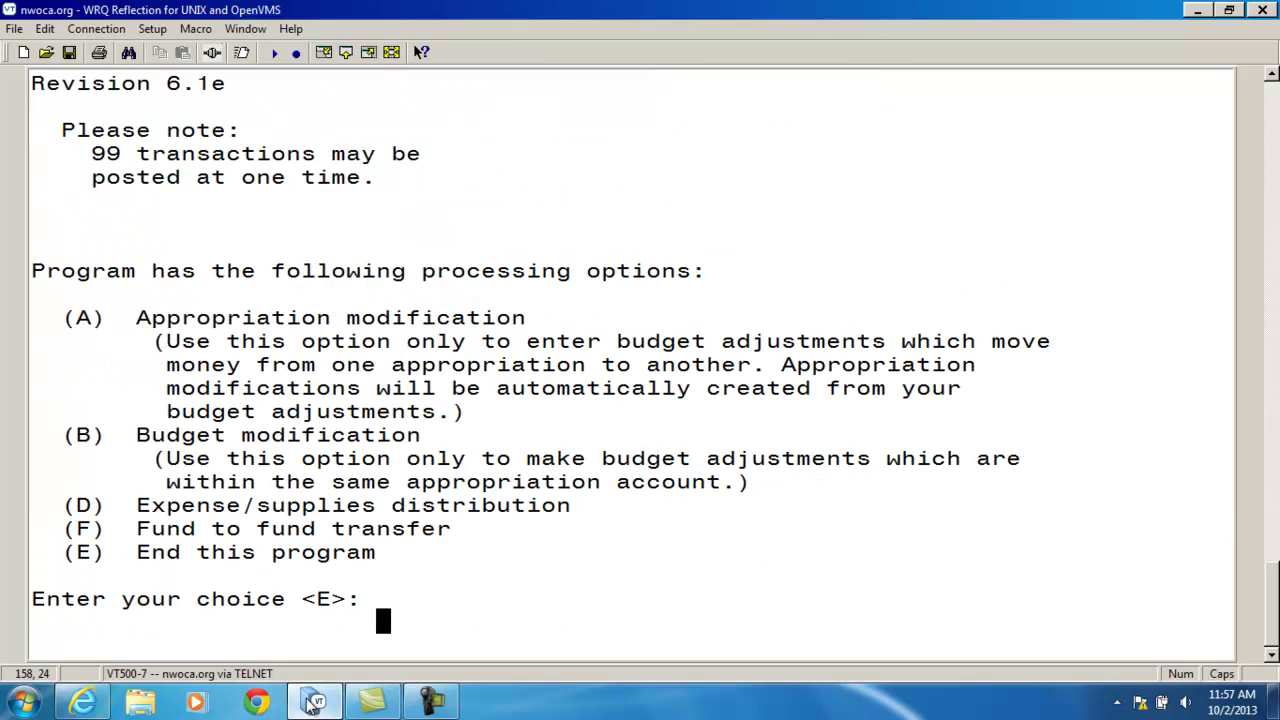
{"action": "type", "text": "F"}
{"action": "key", "text": "Return"}
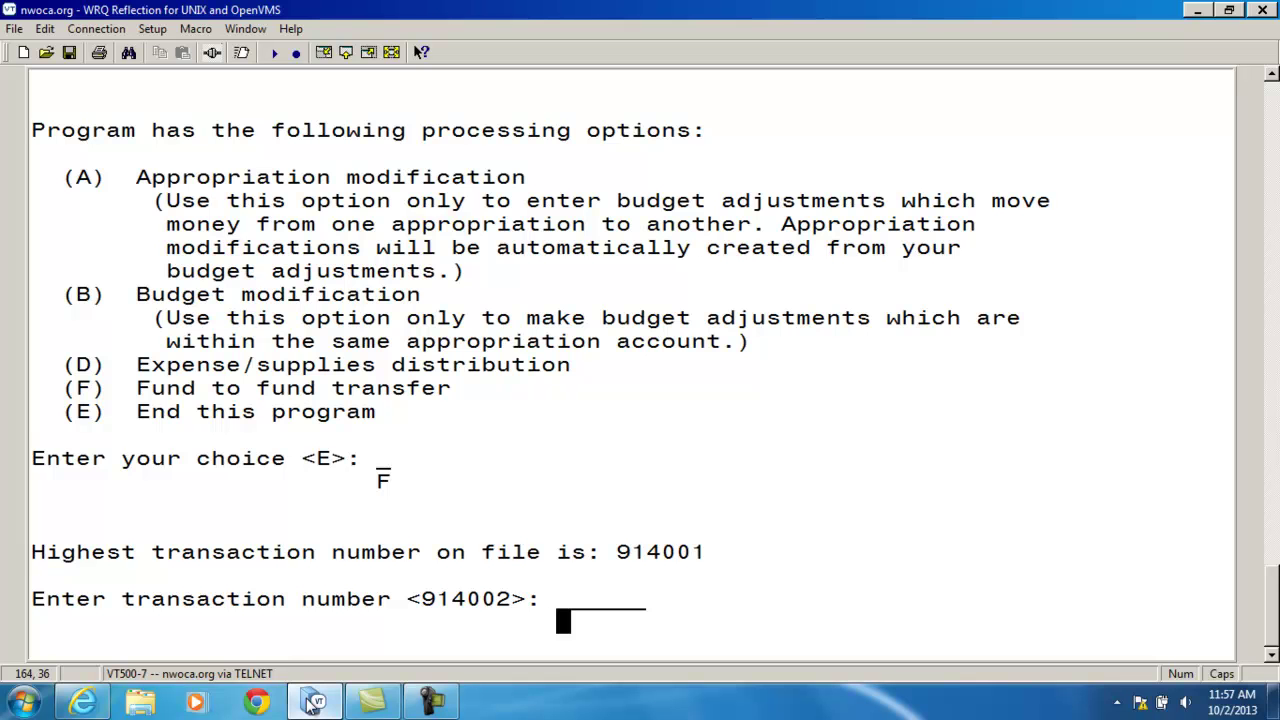
Step: Accept the default transaction number and set the transaction date to 09012013
{"action": "key", "text": "Return"}
{"action": "key", "text": "Return"}
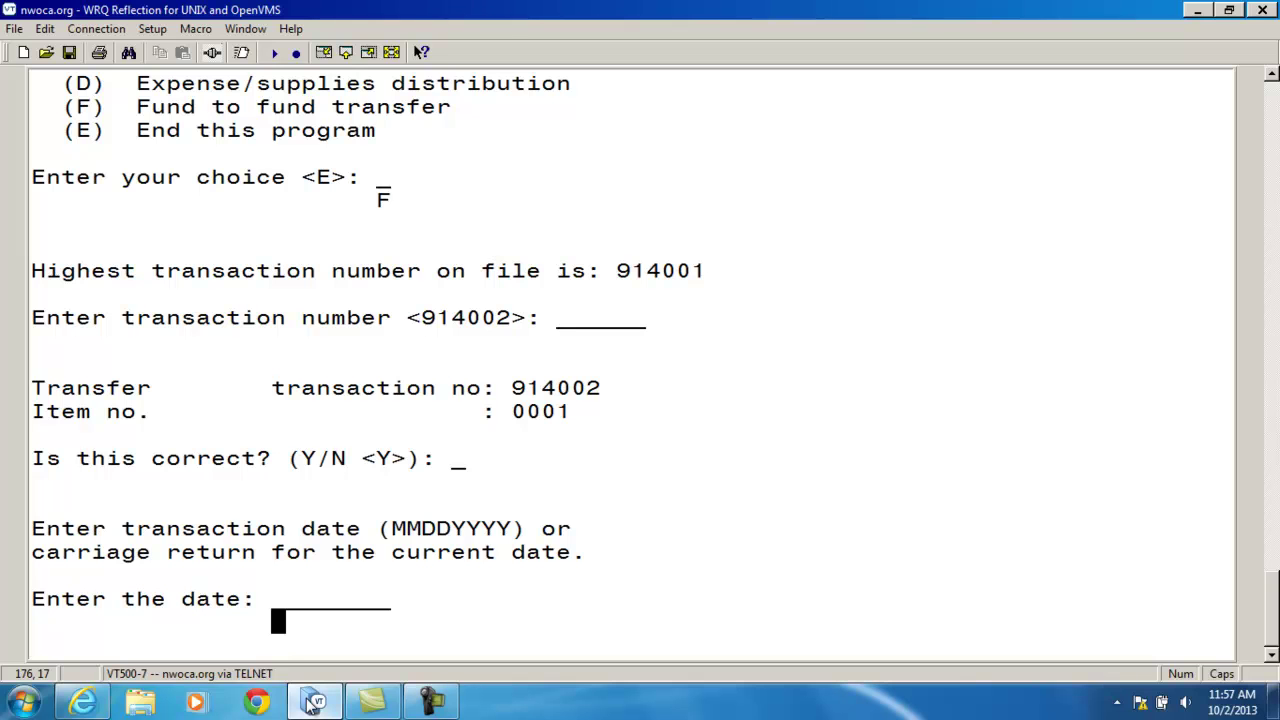
{"action": "type", "text": "09012013"}
{"action": "key", "text": "Return"}
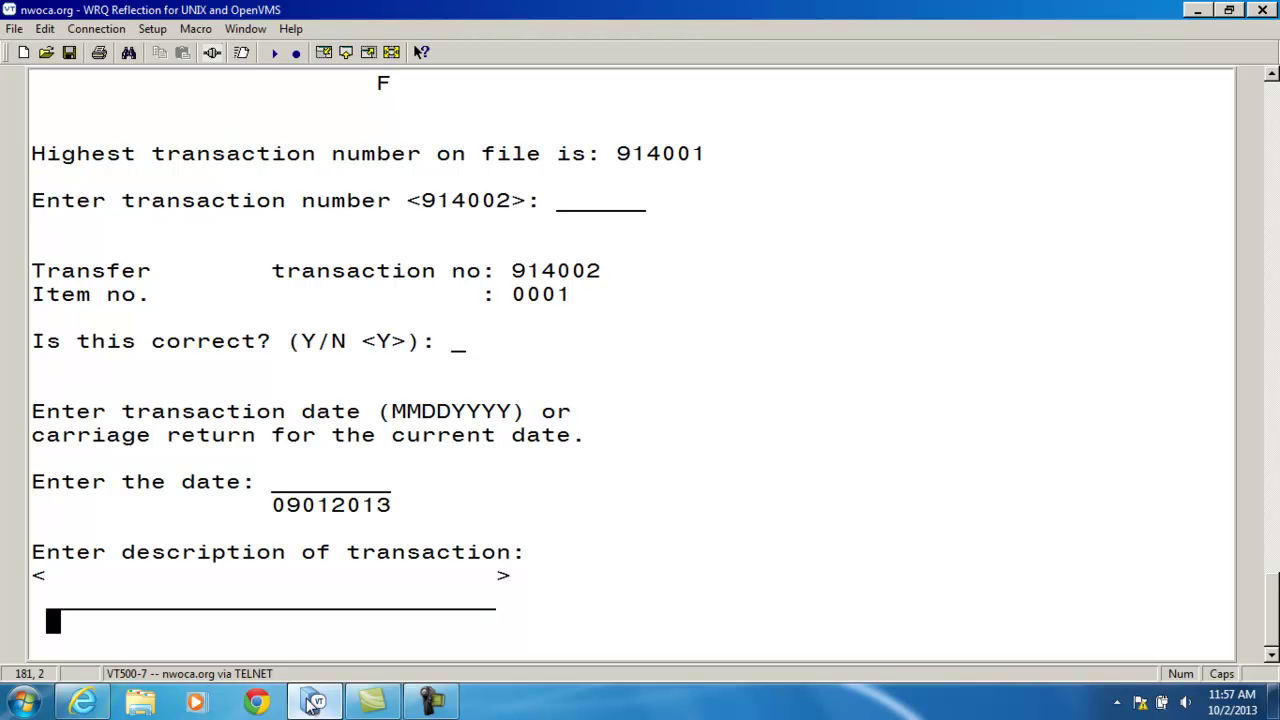
Step: Describe the transaction as "TRANFER 200 967D TO 200 967E" and set the transfer amount to 1230.75
{"action": "type", "text": "TRAMF"}
{"action": "key", "text": "BackSpace"}
{"action": "key", "text": "BackSpace"}
{"action": "type", "text": "NFER "}
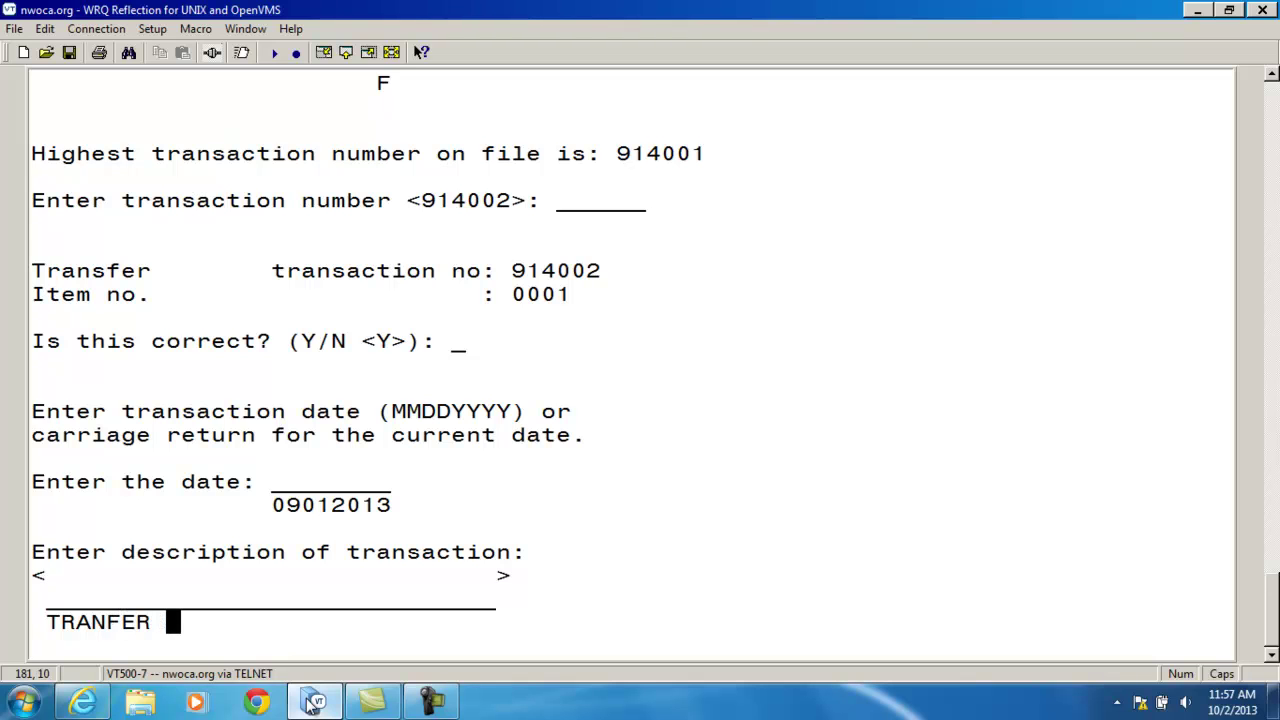
{"action": "type", "text": "200 "}
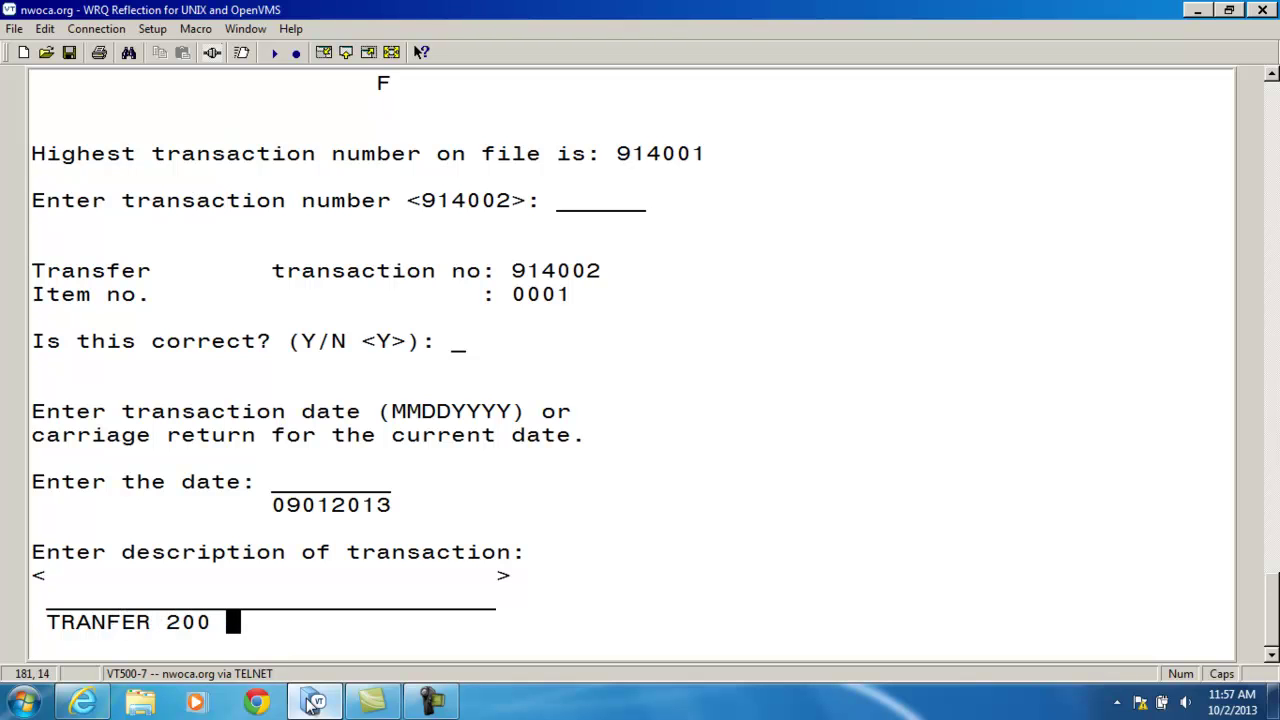
{"action": "type", "text": "067"}
{"action": "key", "text": "BackSpace"}
{"action": "key", "text": "BackSpace"}
{"action": "key", "text": "BackSpace"}
{"action": "type", "text": "967"}
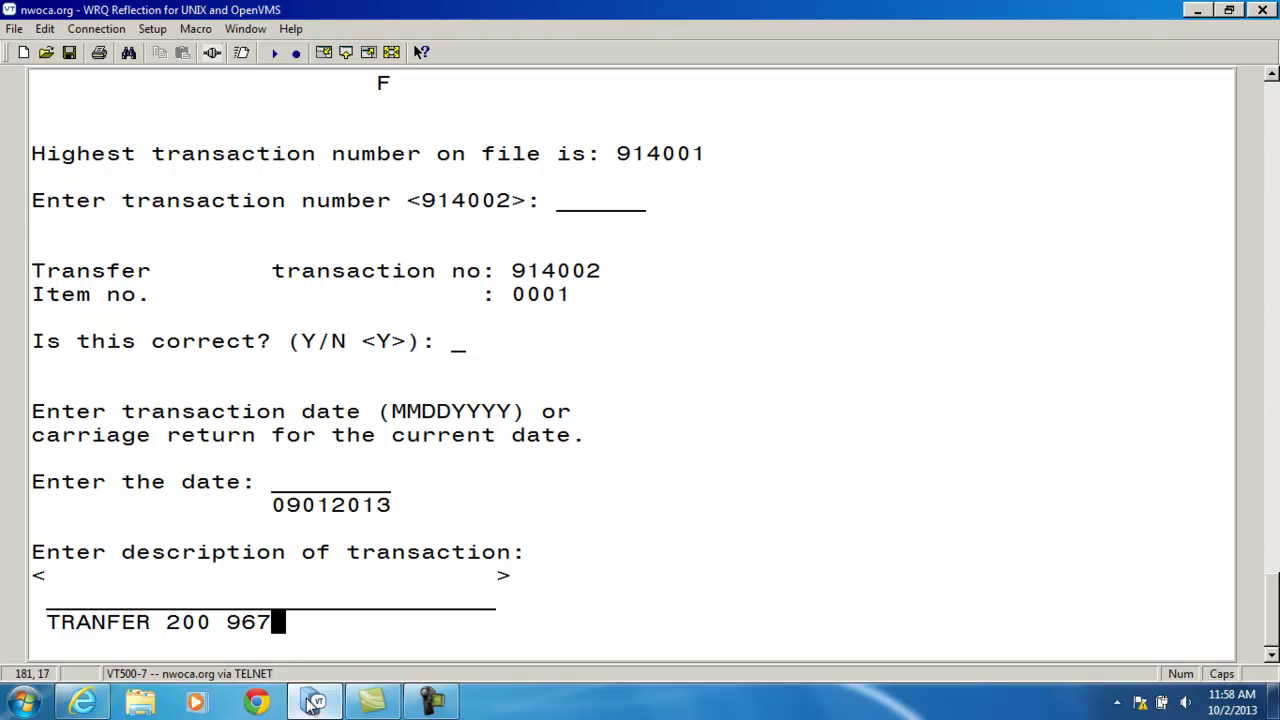
{"action": "type", "text": "D TO 200"}
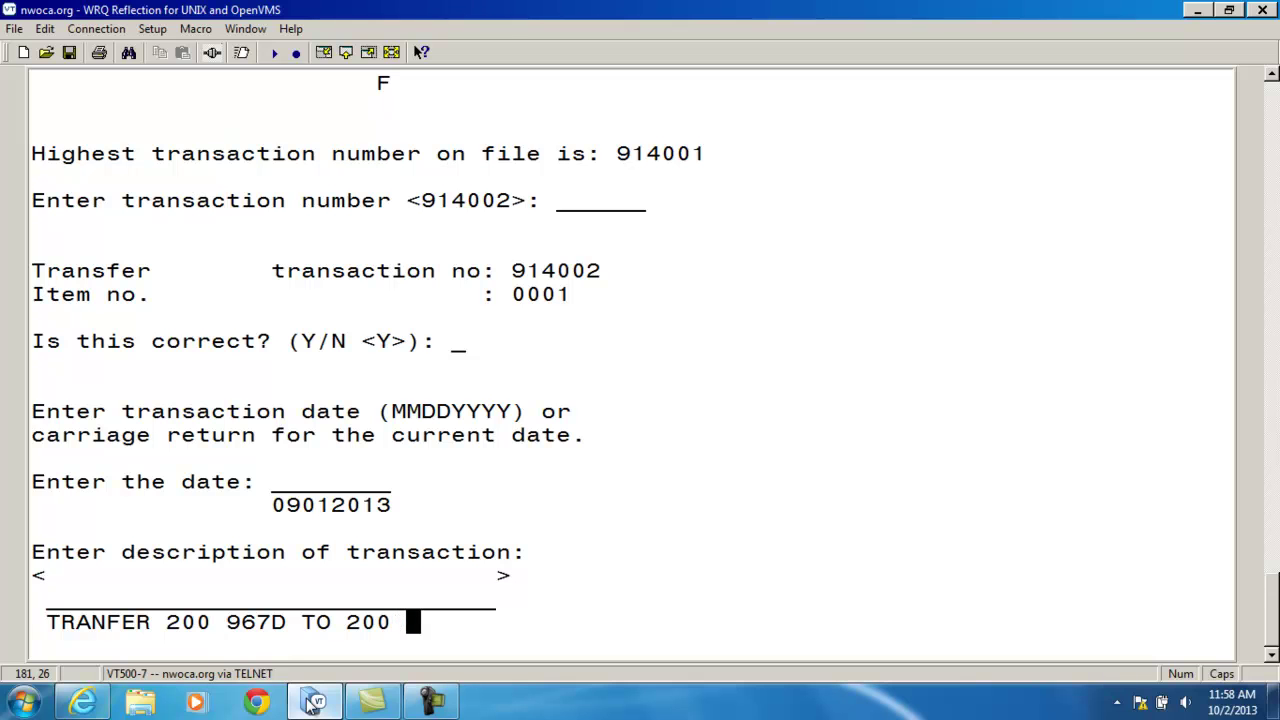
{"action": "type", "text": " 967E"}
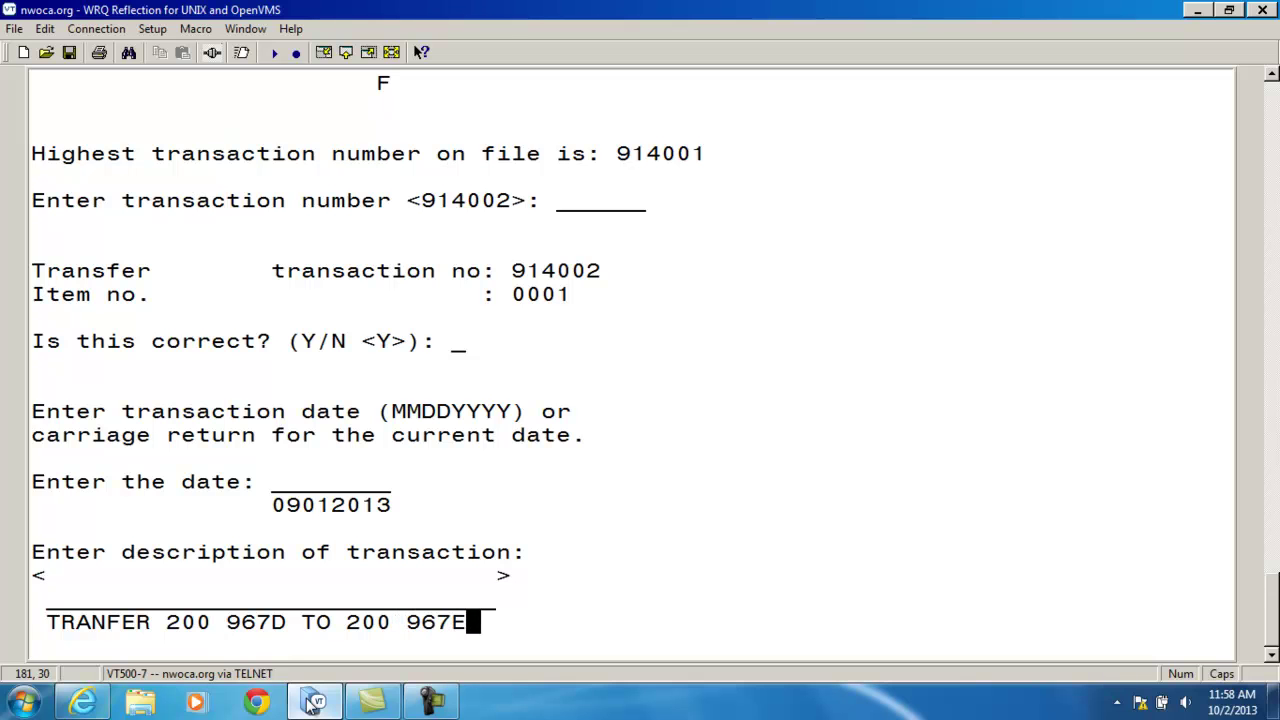
{"action": "key", "text": "Return"}
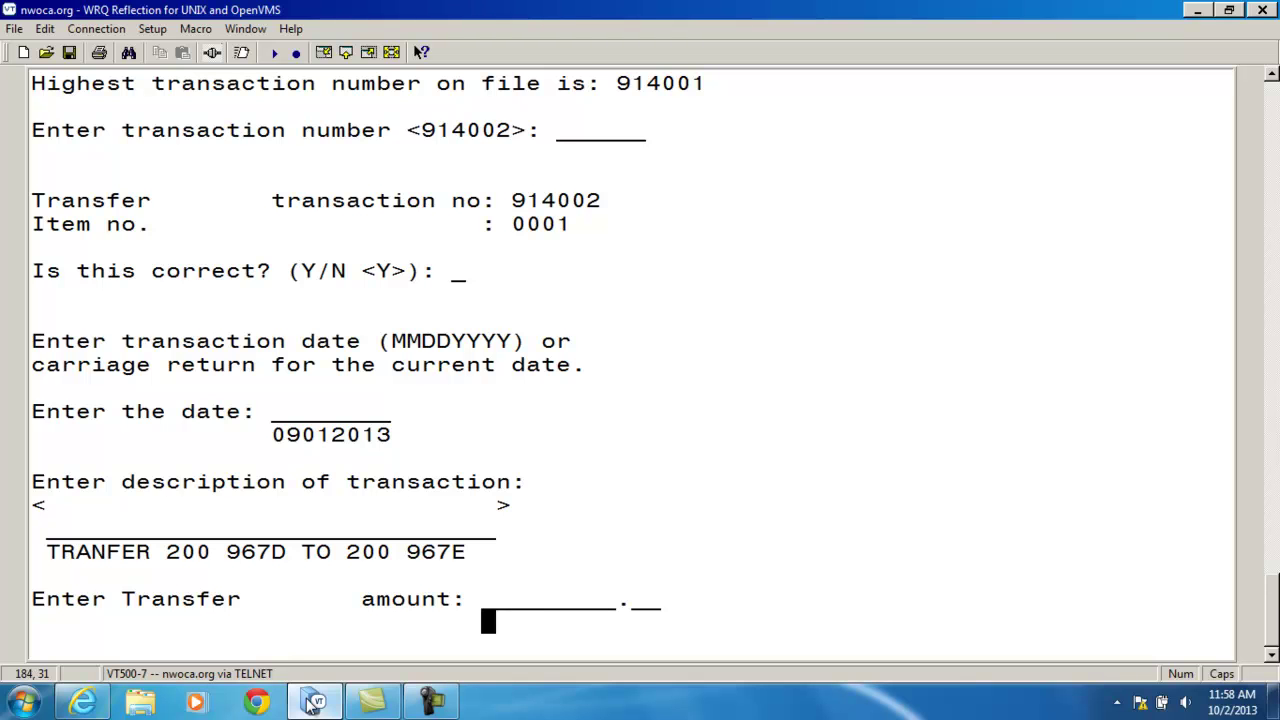
{"action": "type", "text": "1230.75"}
{"action": "key", "text": "Return"}
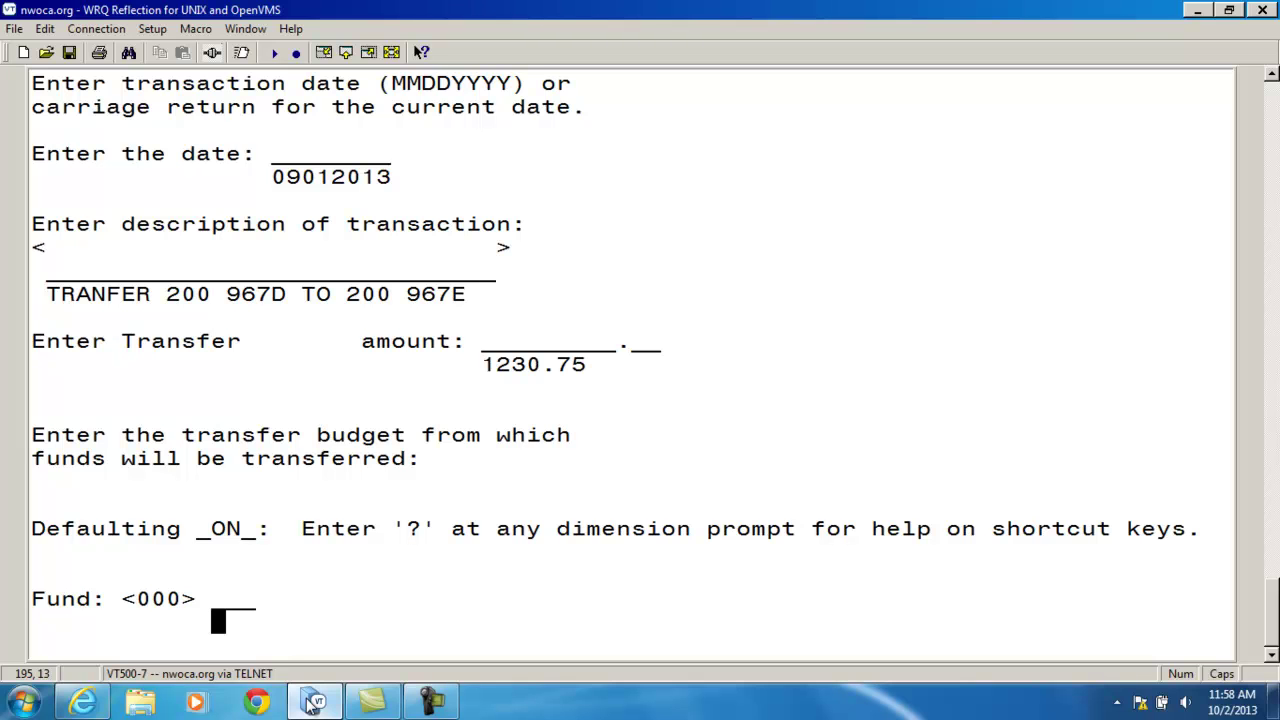
Step: Enter fund 200, function 7200 and object 910 for the budget account supplying the transferred funds
{"action": "type", "text": "200"}
{"action": "key", "text": "Return"}
{"action": "type", "text": "7200"}
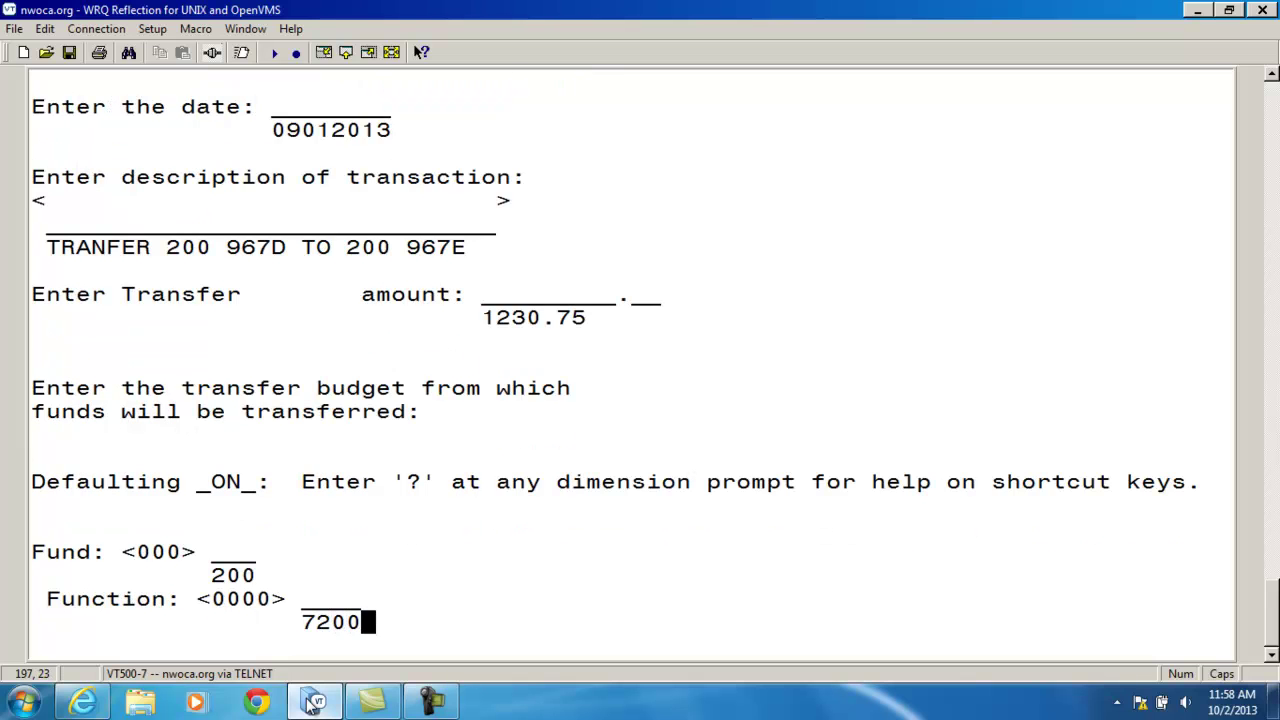
{"action": "key", "text": "Return"}
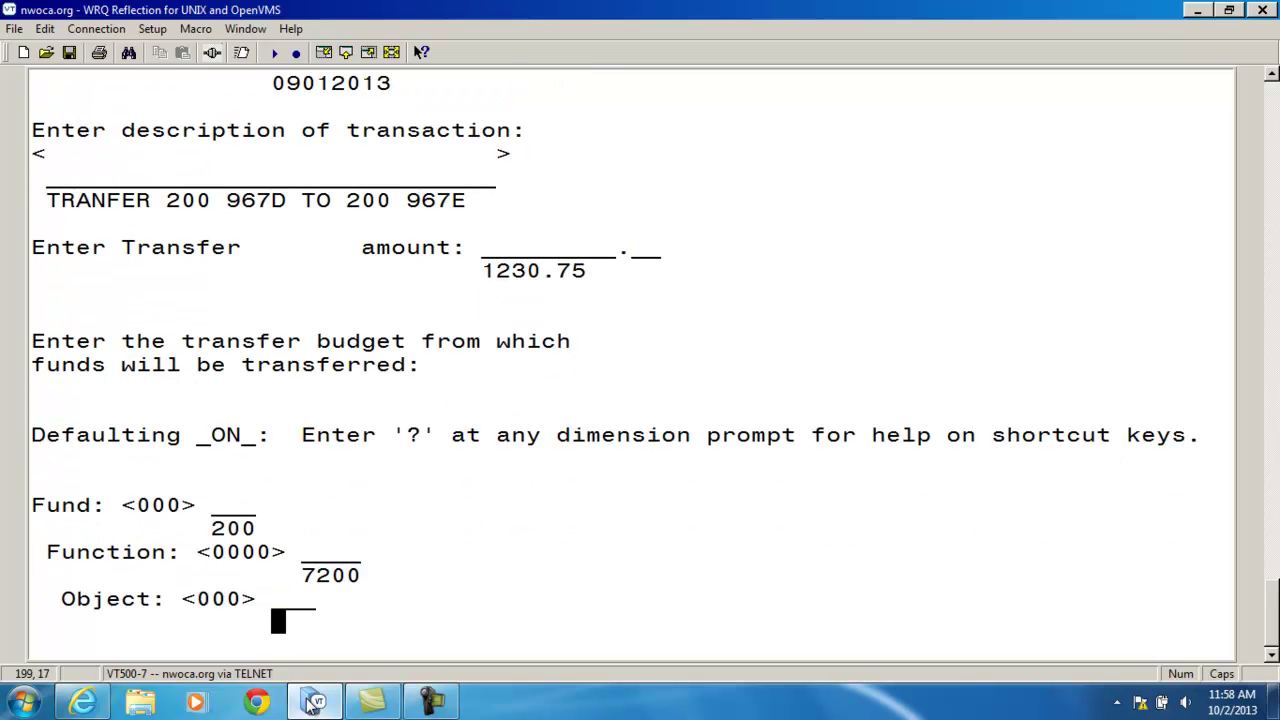
{"action": "type", "text": "910"}
{"action": "key", "text": "Return"}
Step: Set the source budget's special cost to 967D, keep the remaining dimension defaults and confirm the account
{"action": "type", "text": "967"}
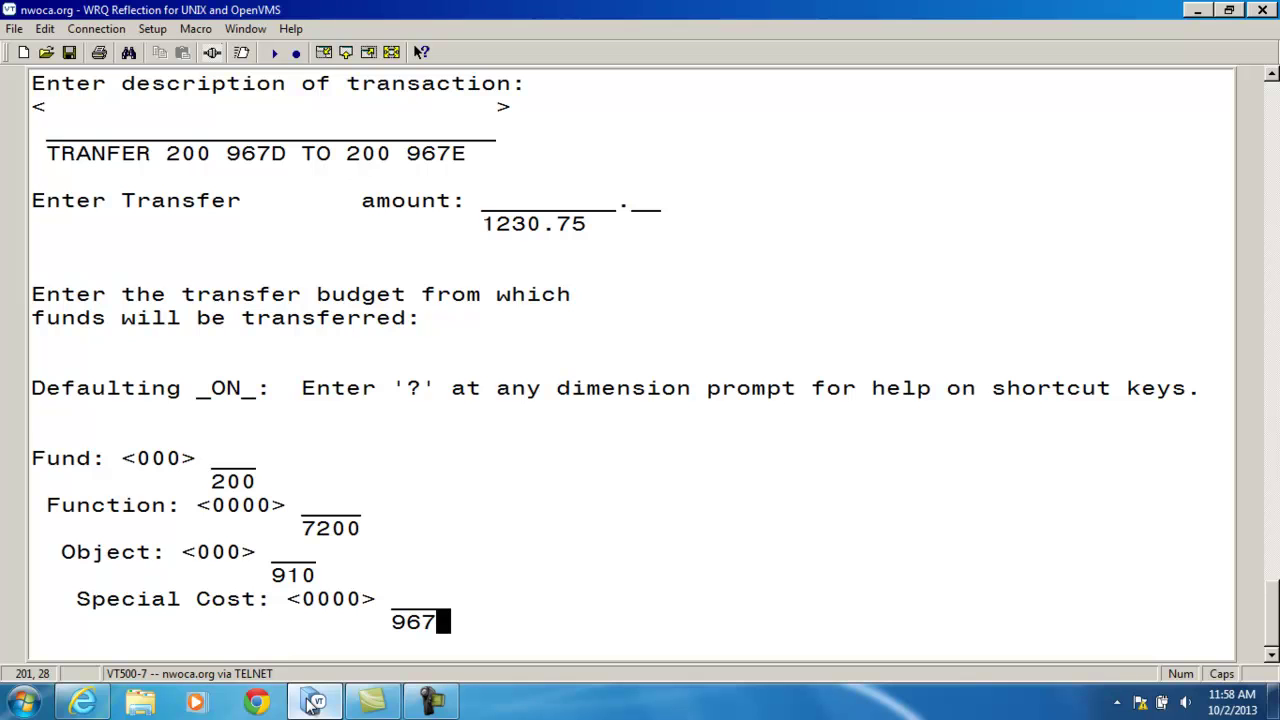
{"action": "type", "text": "d"}
{"action": "key", "text": "BackSpace"}
{"action": "type", "text": "D"}
{"action": "key", "text": "Return"}
{"action": "key", "text": "Return"}
{"action": "key", "text": "Return"}
{"action": "key", "text": "Return"}
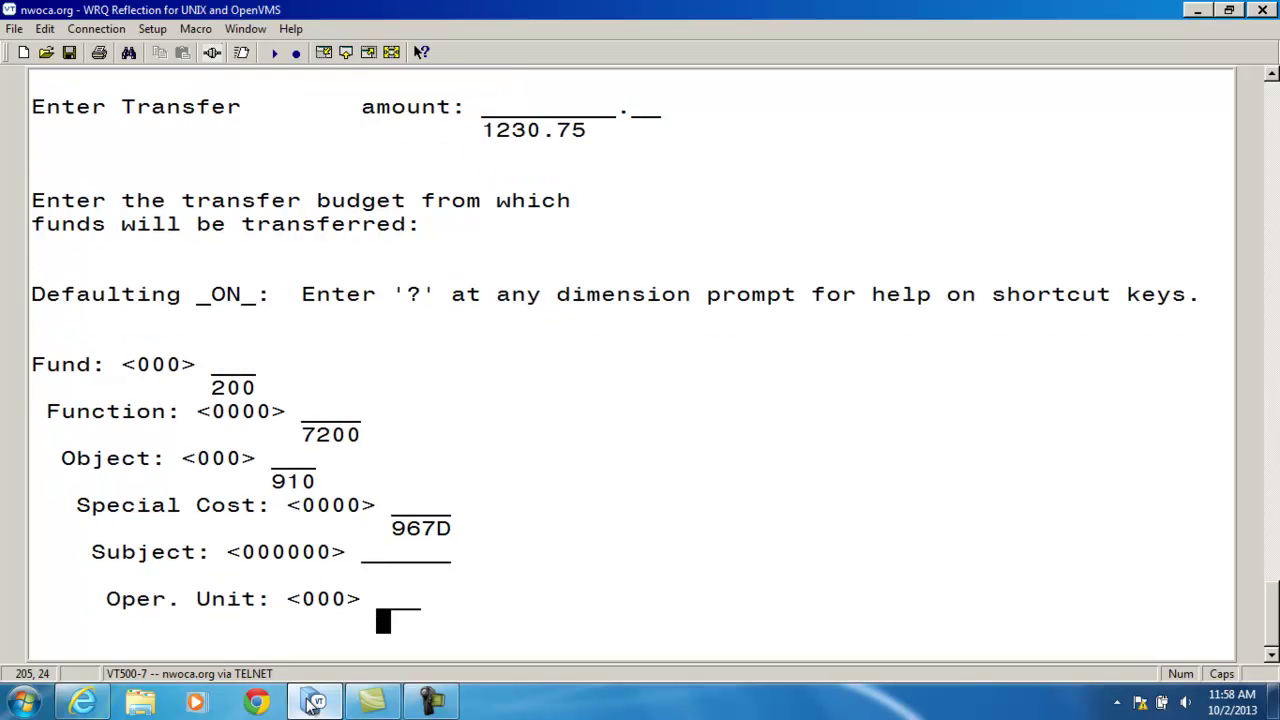
{"action": "key", "text": "Return"}
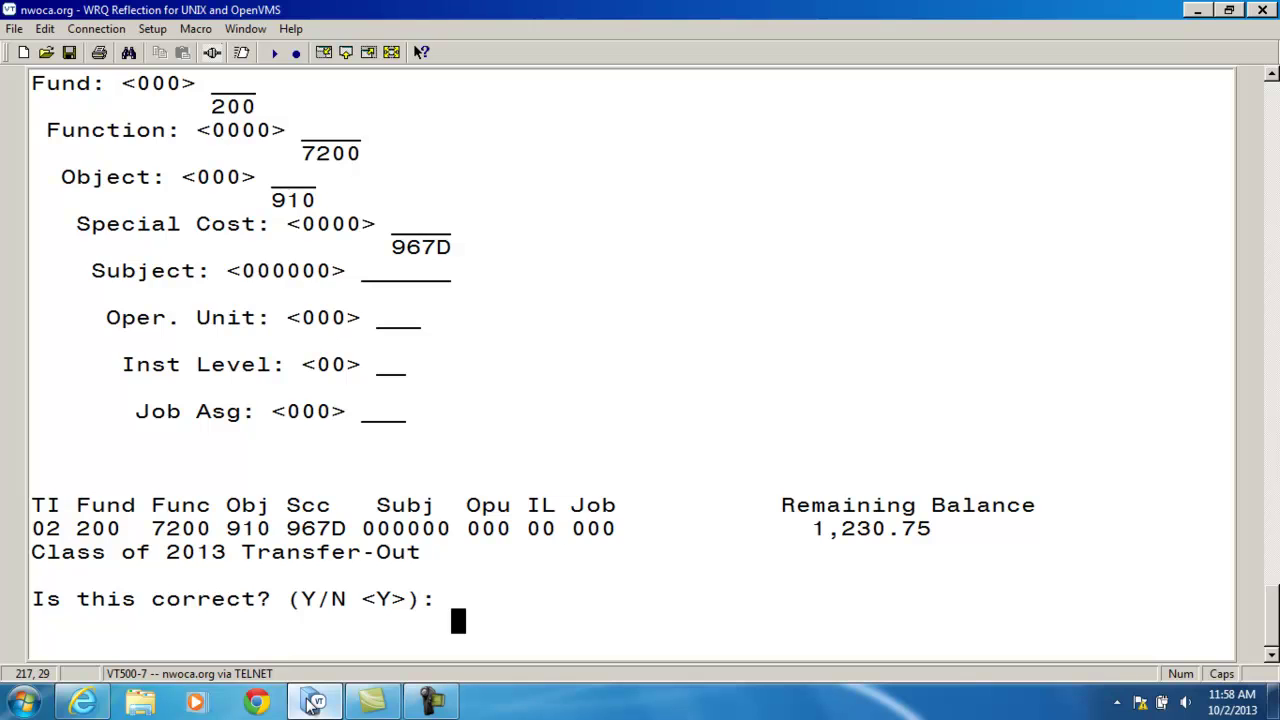
{"action": "key", "text": "Return"}
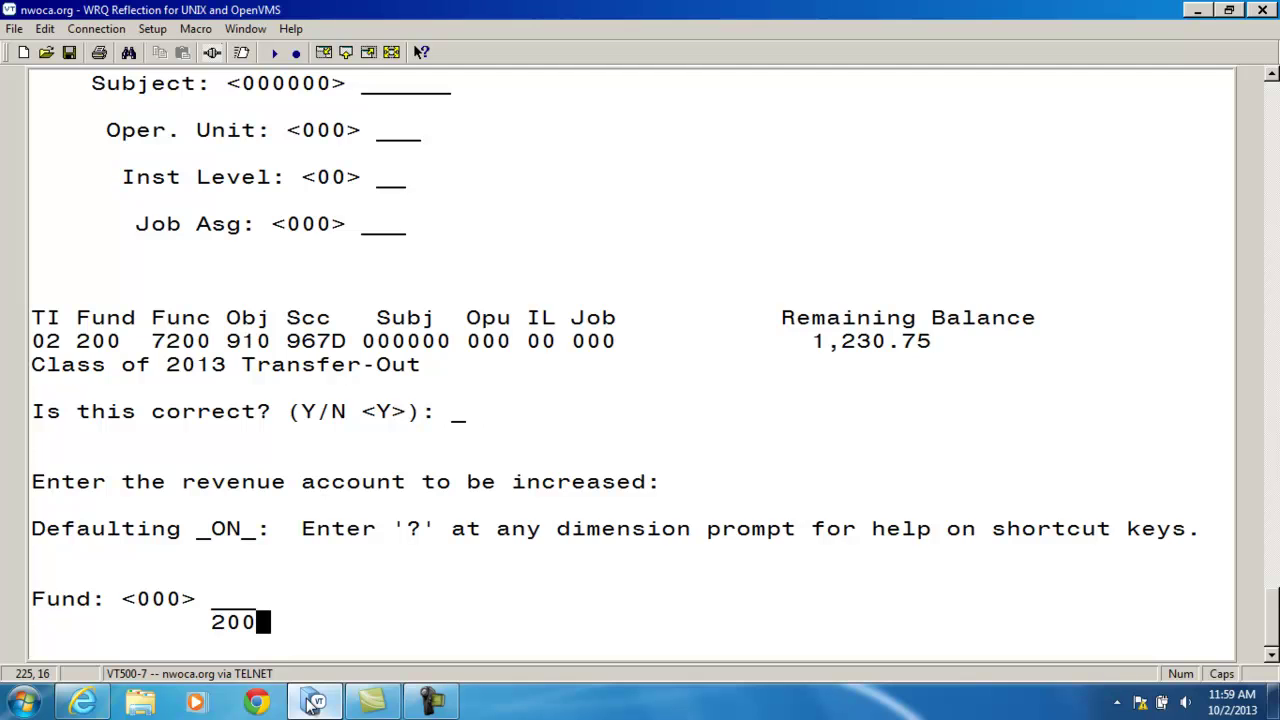
Step: Specify the revenue account to increase with fund 200, default receipt 5100, special cost 967E and default remaining dimensions, and confirm it
{"action": "key", "text": "Return"}
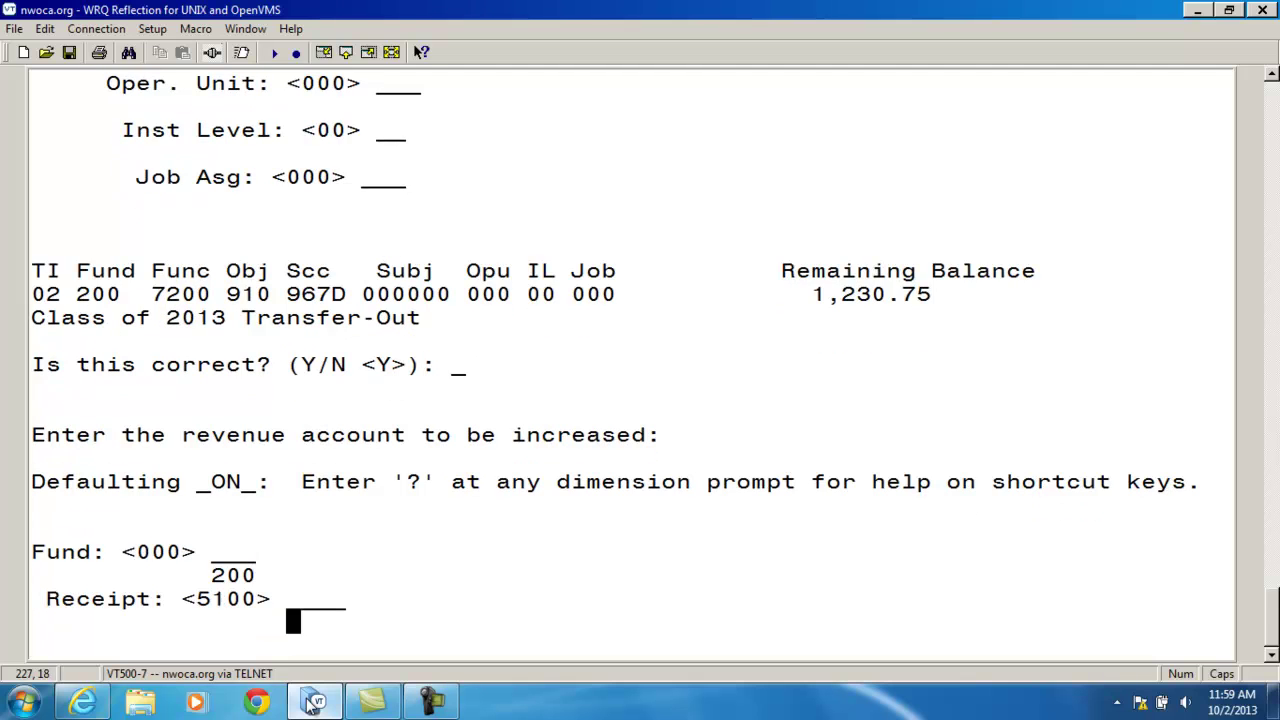
{"action": "key", "text": "Return"}
{"action": "type", "text": "967"}
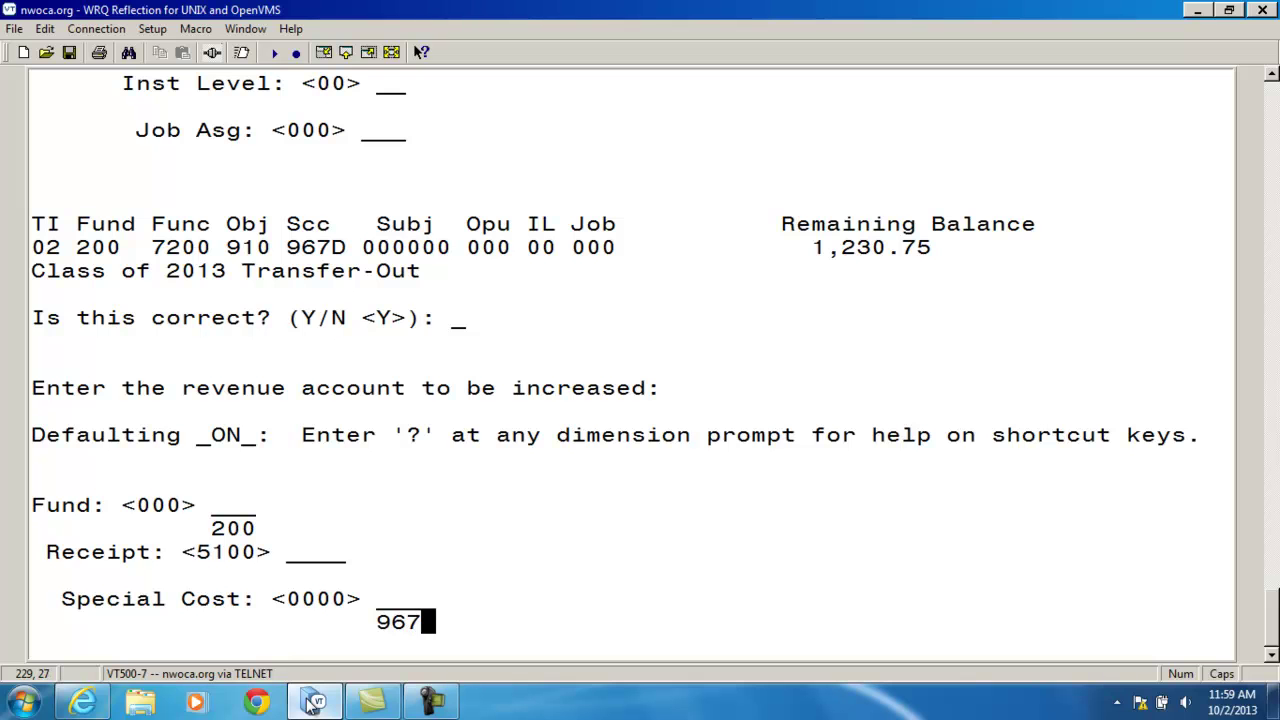
{"action": "type", "text": "e"}
{"action": "key", "text": "BackSpace"}
{"action": "type", "text": "E"}
{"action": "key", "text": "Return"}
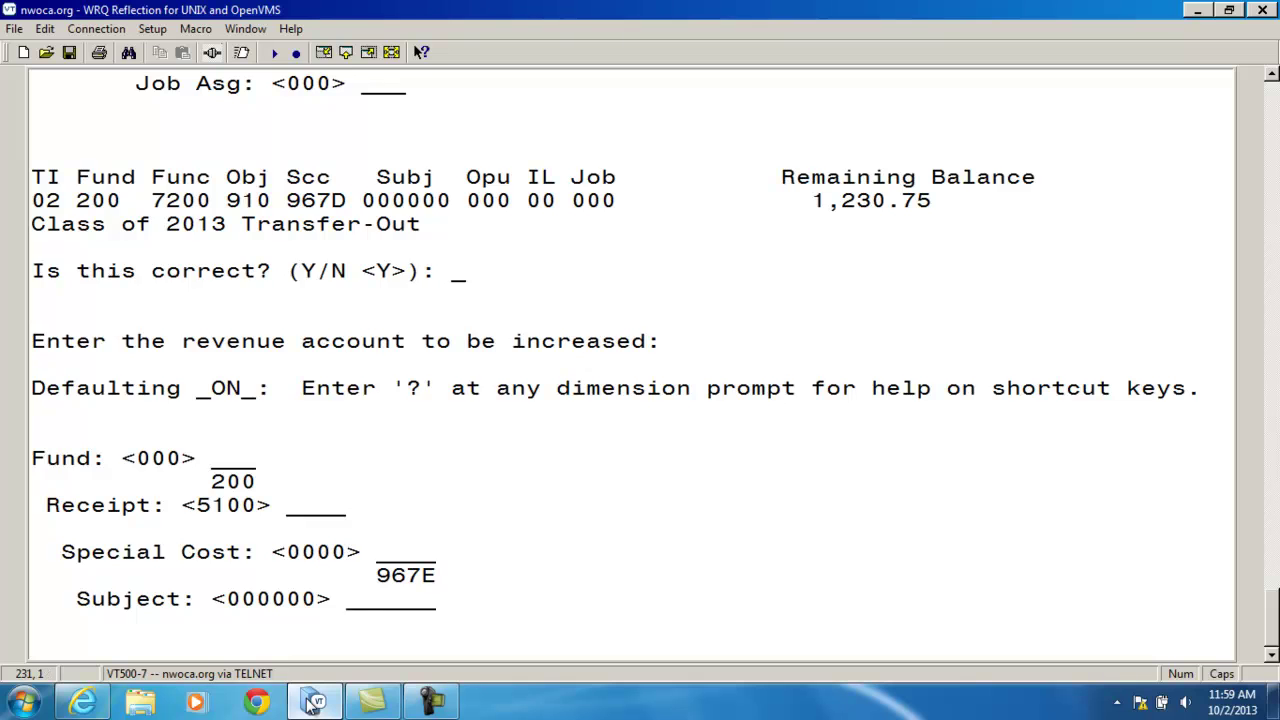
{"action": "key", "text": "Return"}
{"action": "key", "text": "Return"}
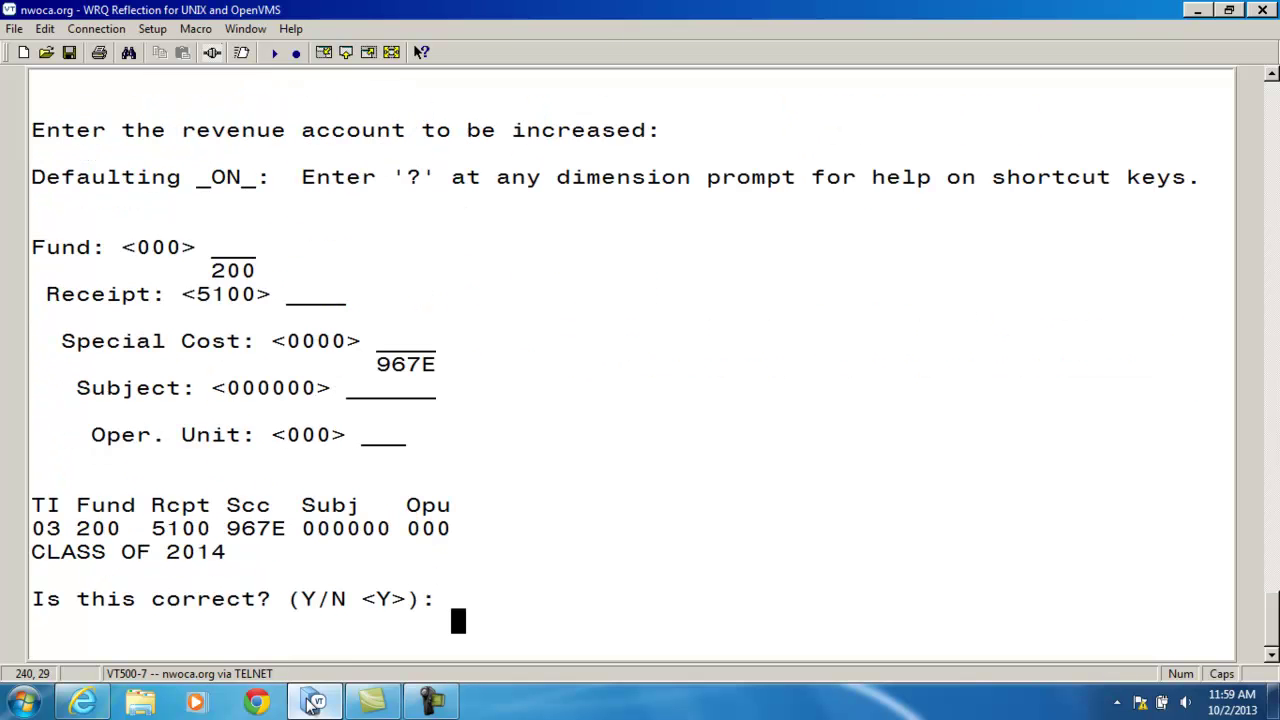
{"action": "key", "text": "Return"}
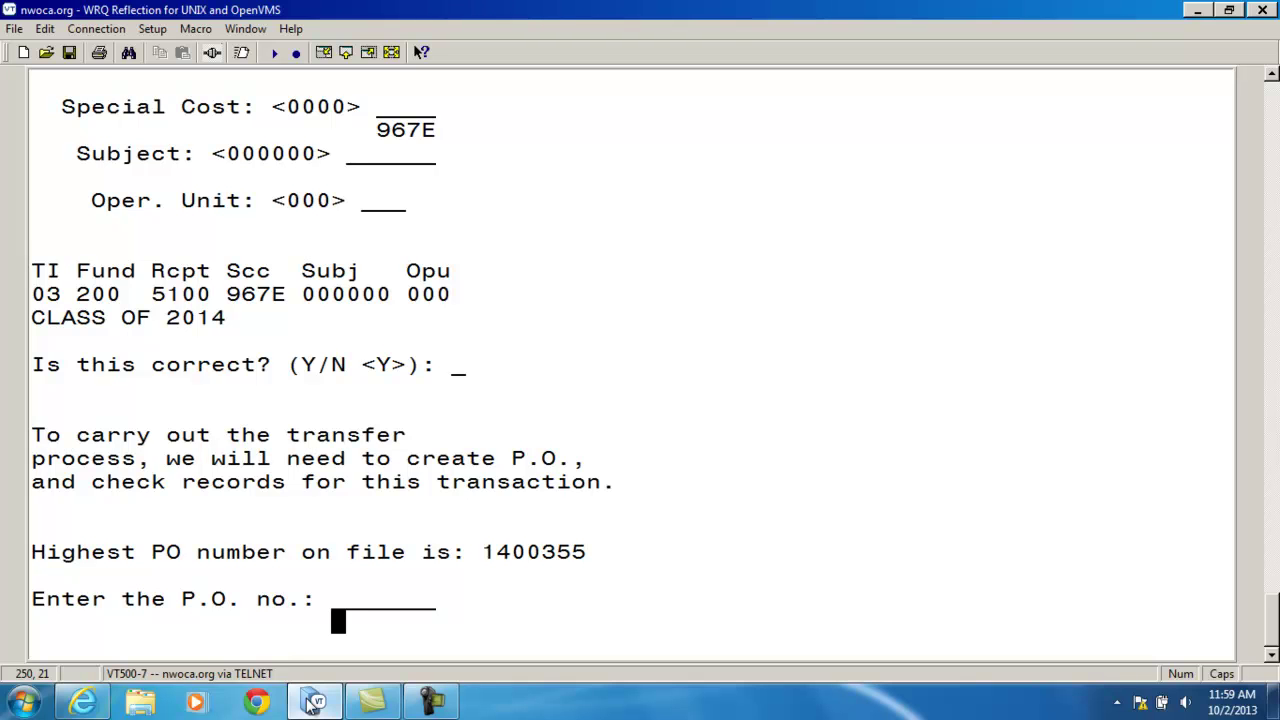
Step: Assign the next P.O. number and the next check number after the highest on file, confirming both
{"action": "type", "text": "14003"}
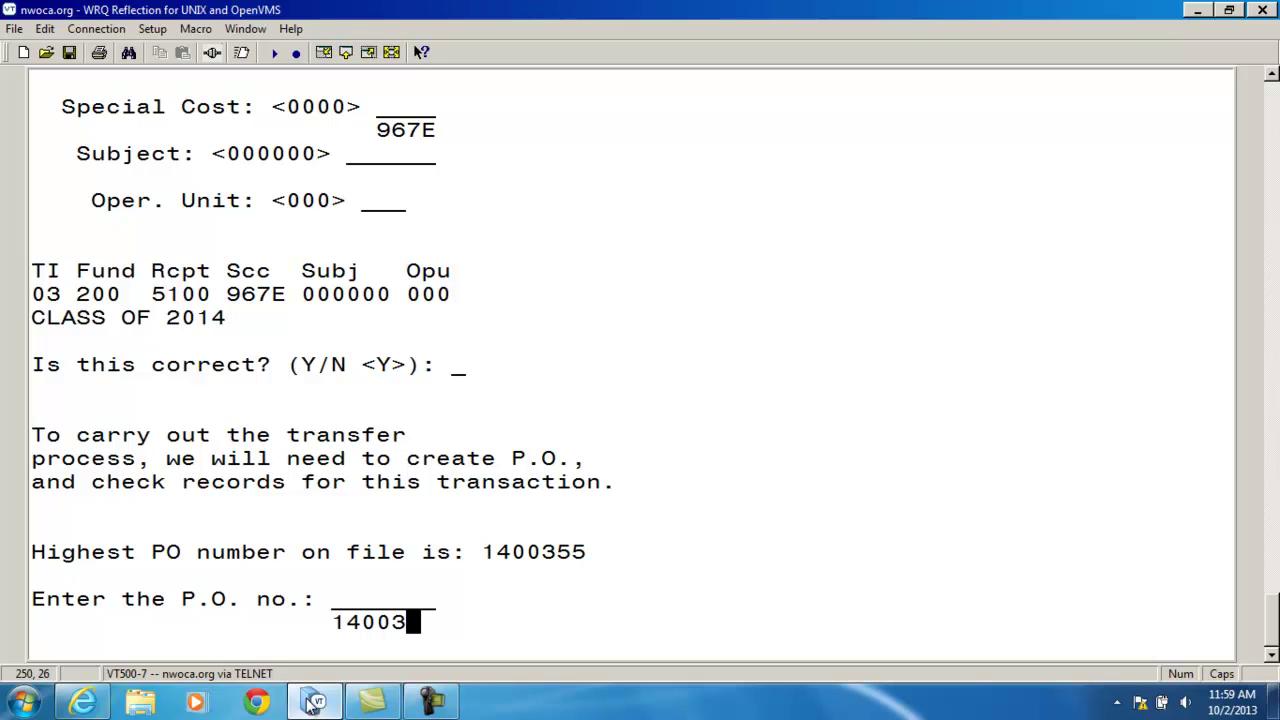
{"action": "type", "text": "56"}
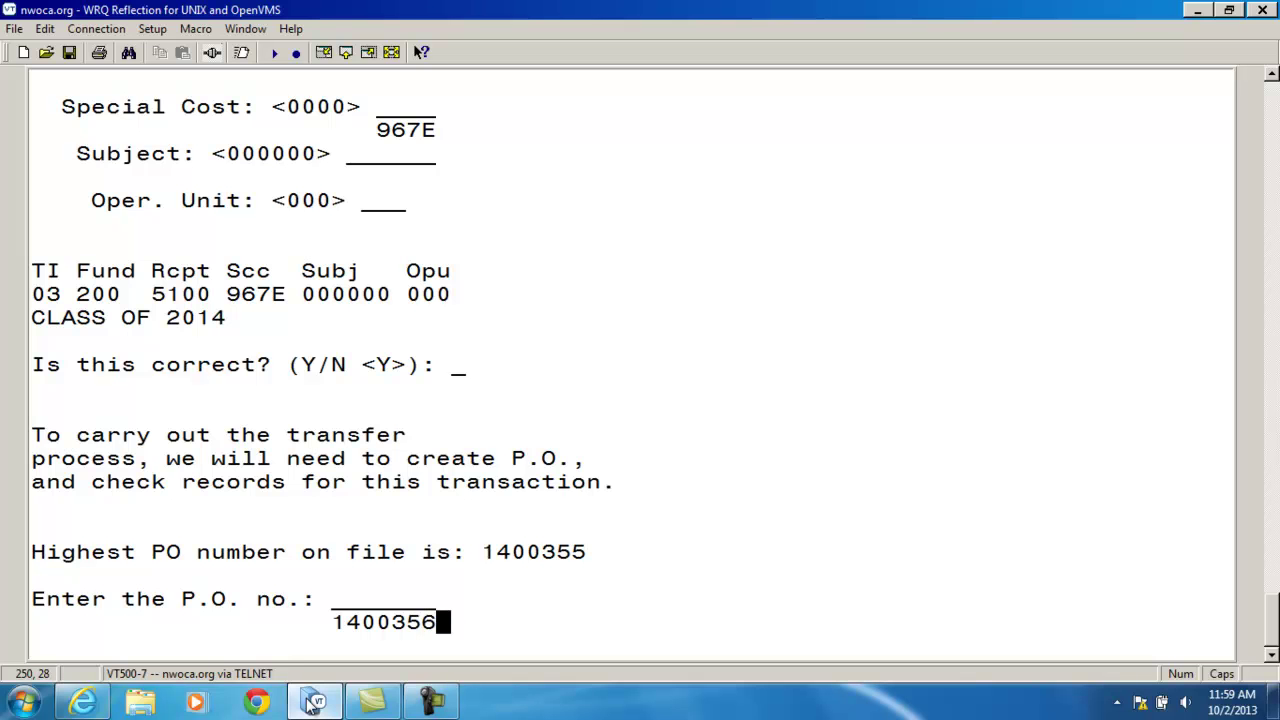
{"action": "key", "text": "Return"}
{"action": "key", "text": "Return"}
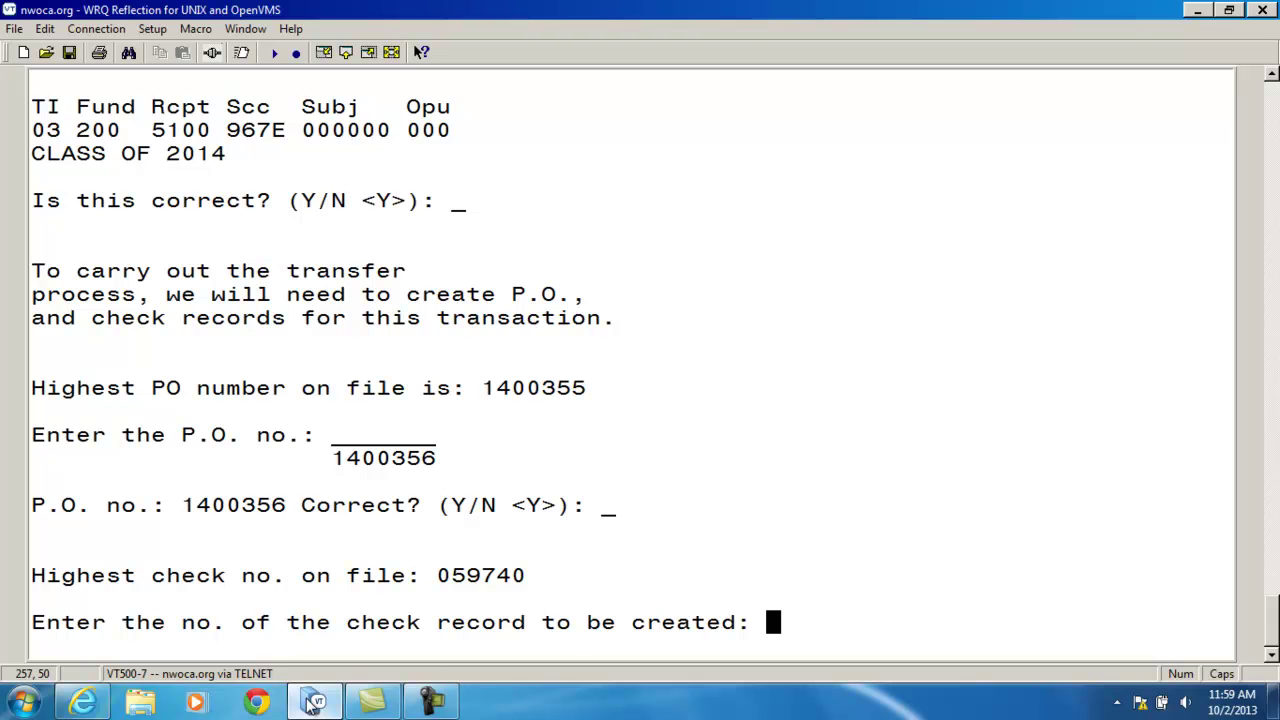
{"action": "type", "text": "59741"}
{"action": "key", "text": "Return"}
{"action": "key", "text": "Return"}
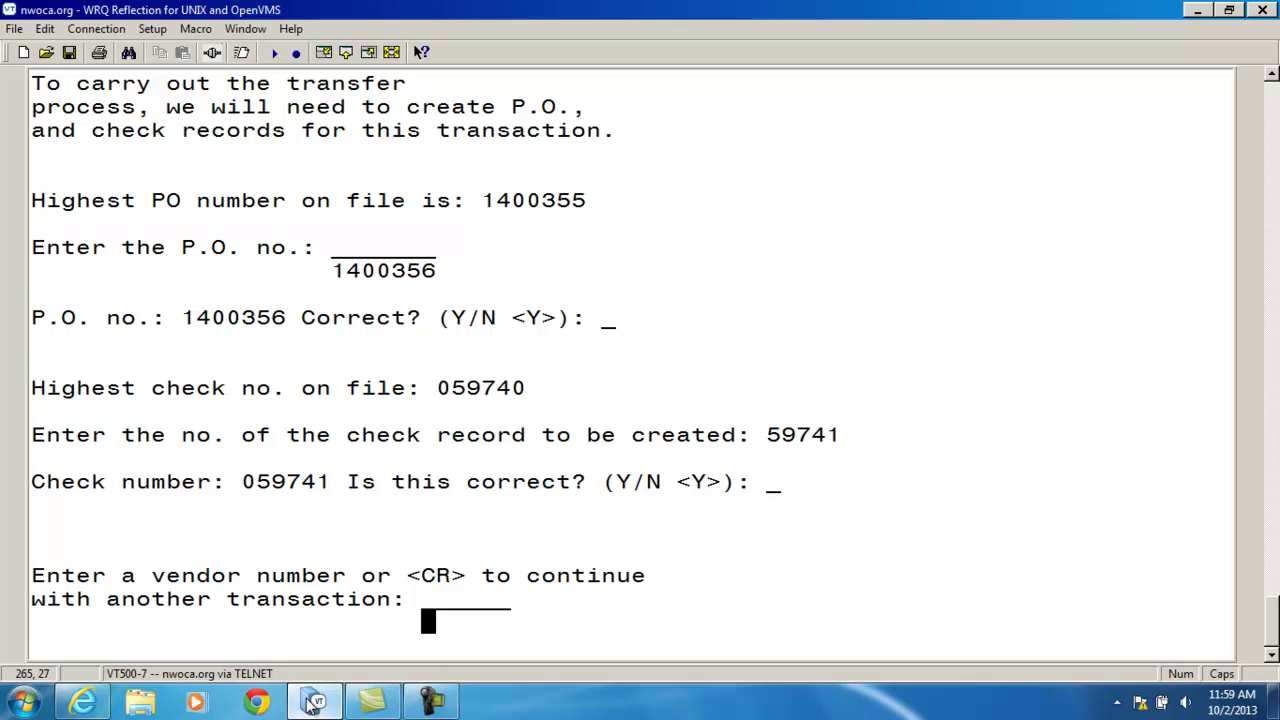
Step: Enter the vendor number for Sample Schools Memo Vendor and confirm the vendor
{"action": "type", "text": "901200"}
{"action": "key", "text": "Return"}
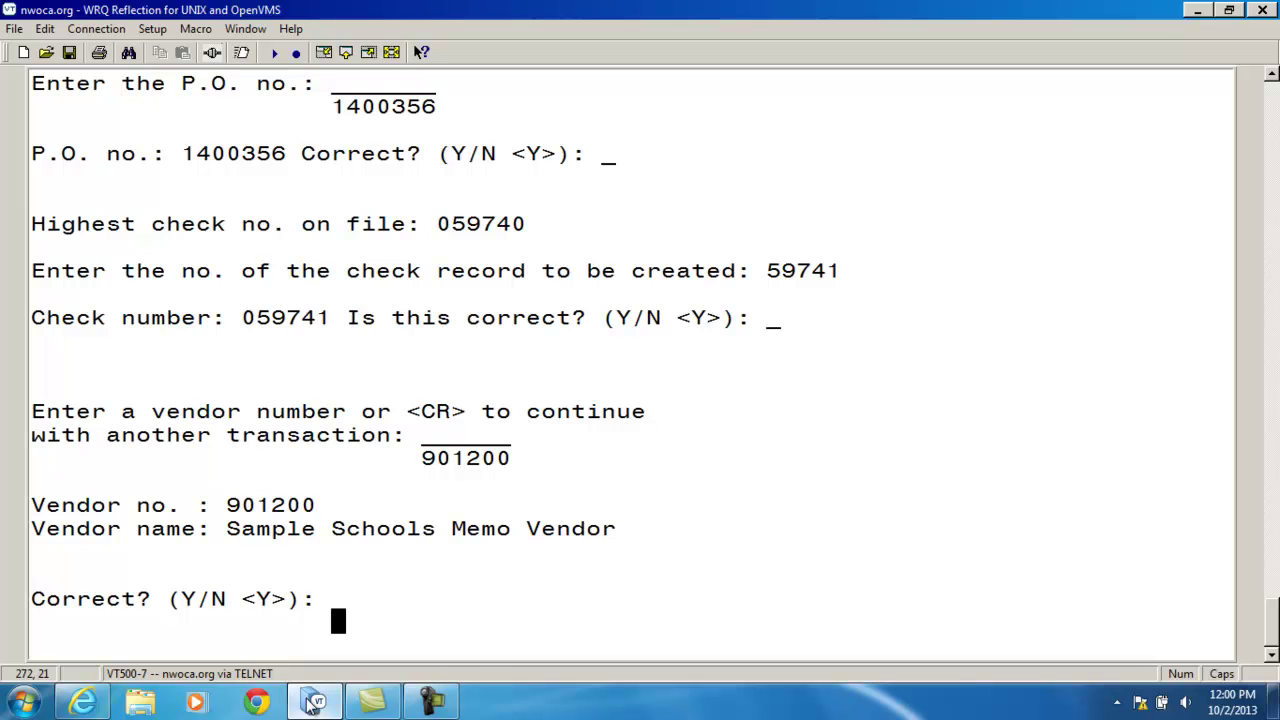
{"action": "key", "text": "Return"}
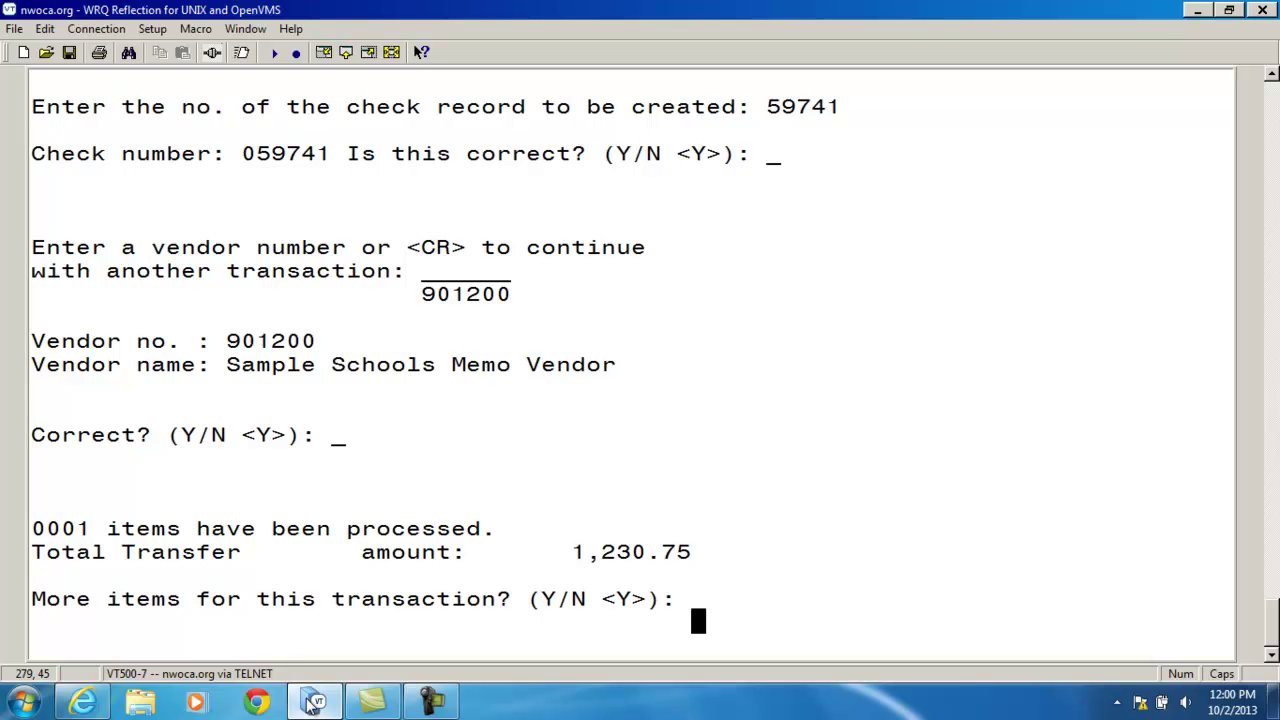
Step: Decline further items, confirm the transfer summary for posting and end the program without more transactions
{"action": "type", "text": "N"}
{"action": "key", "text": "Return"}
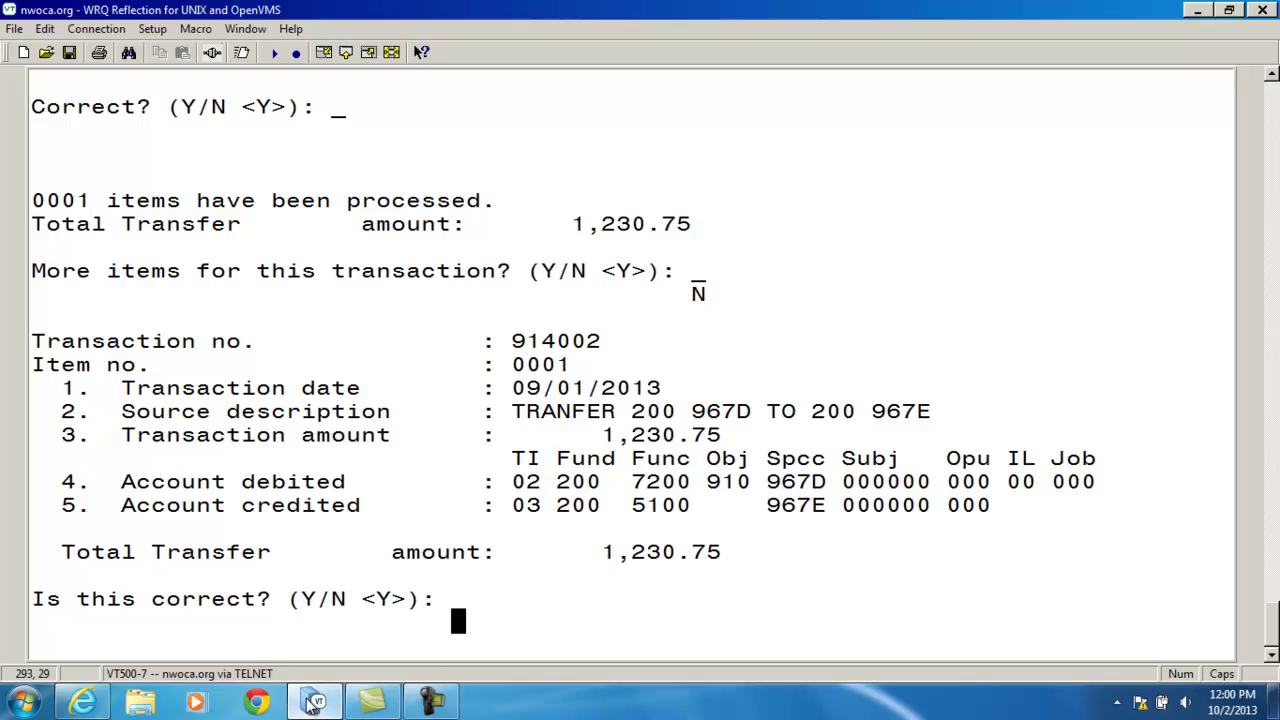
{"action": "key", "text": "Return"}
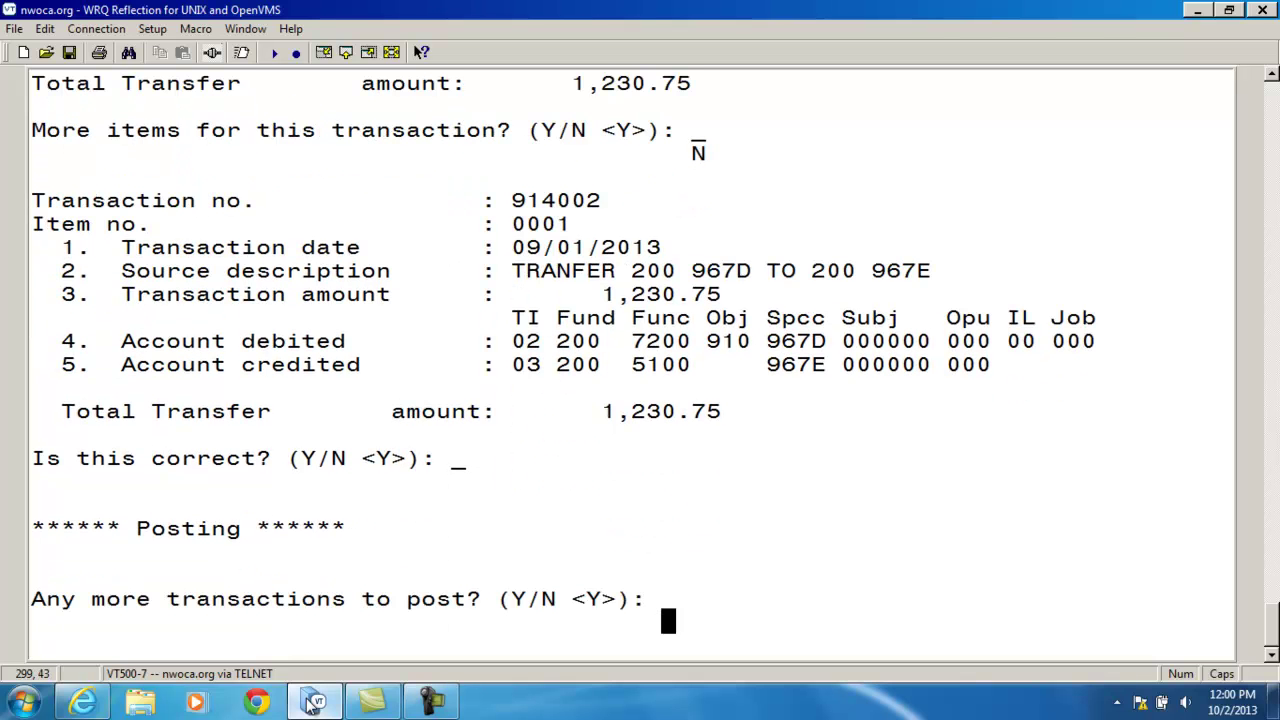
{"action": "type", "text": "N"}
{"action": "key", "text": "Return"}
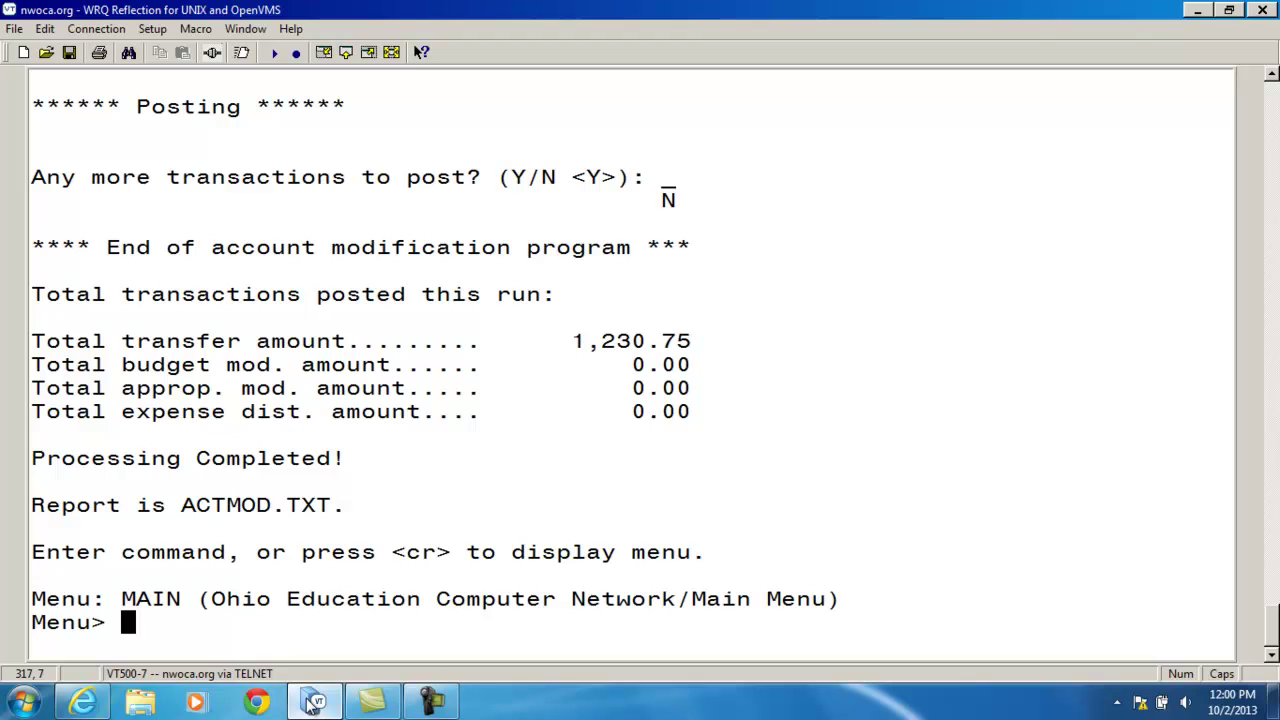
Step: View the report O:ACTMOD.TXT to check the posted transfer, and return to the menu prompt
{"action": "type", "text": "VIEW O:AC"}
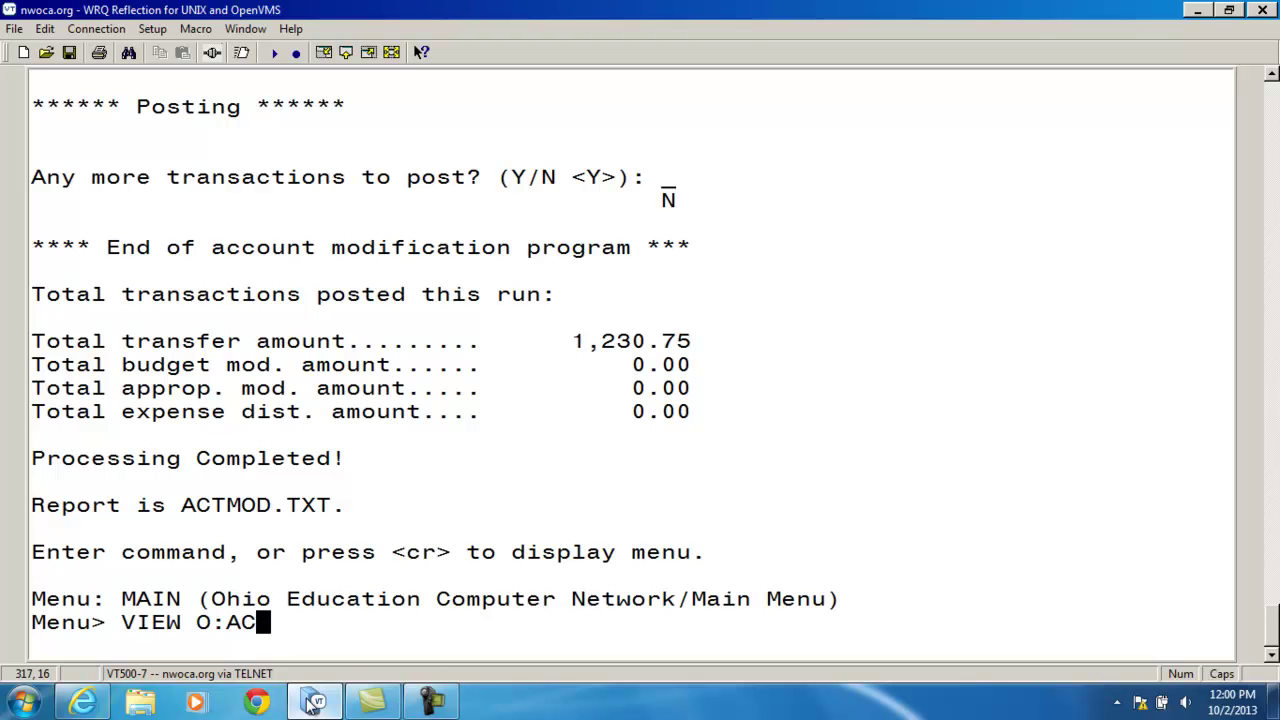
{"action": "type", "text": "TMOD.TXT"}
{"action": "key", "text": "Return"}
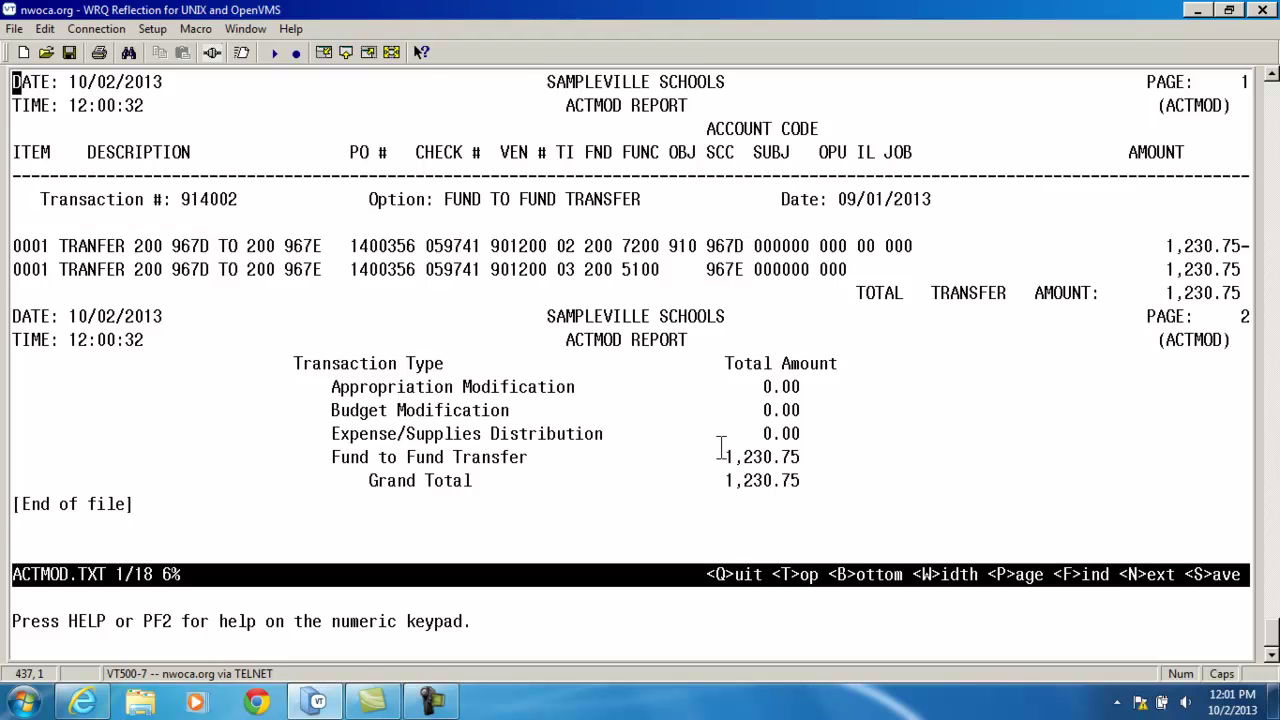
{"action": "key", "text": "q"}
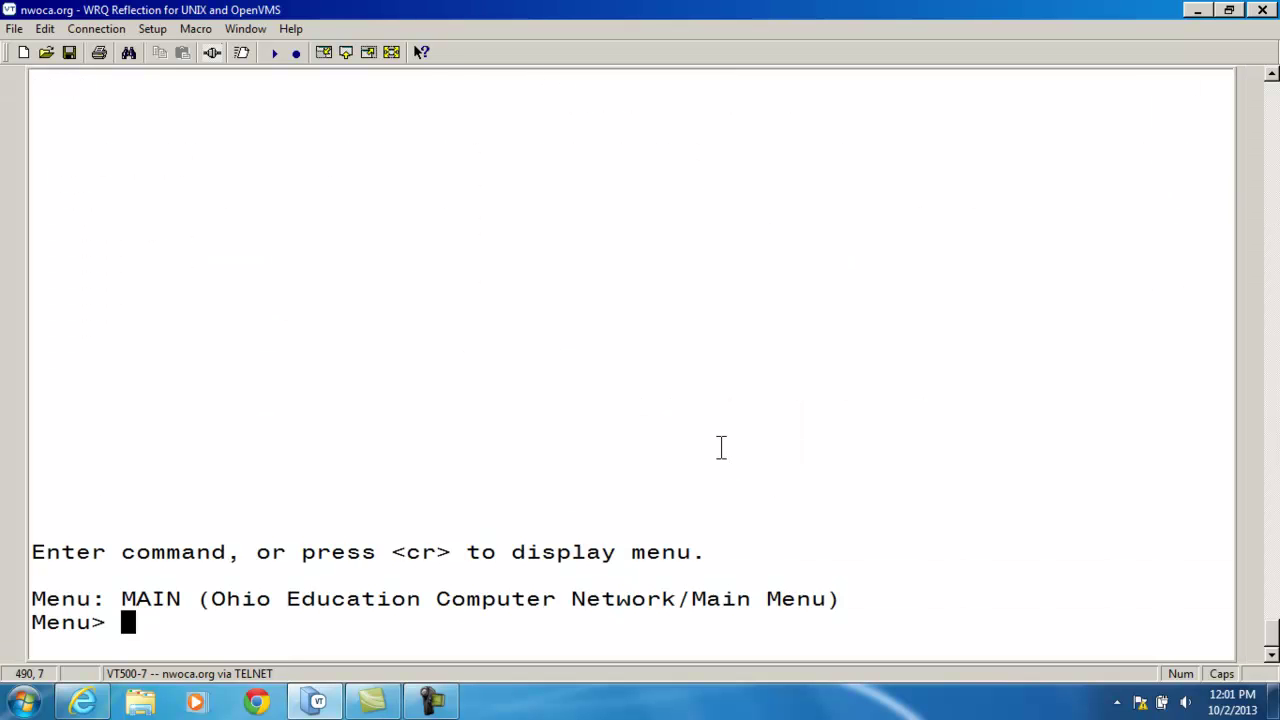